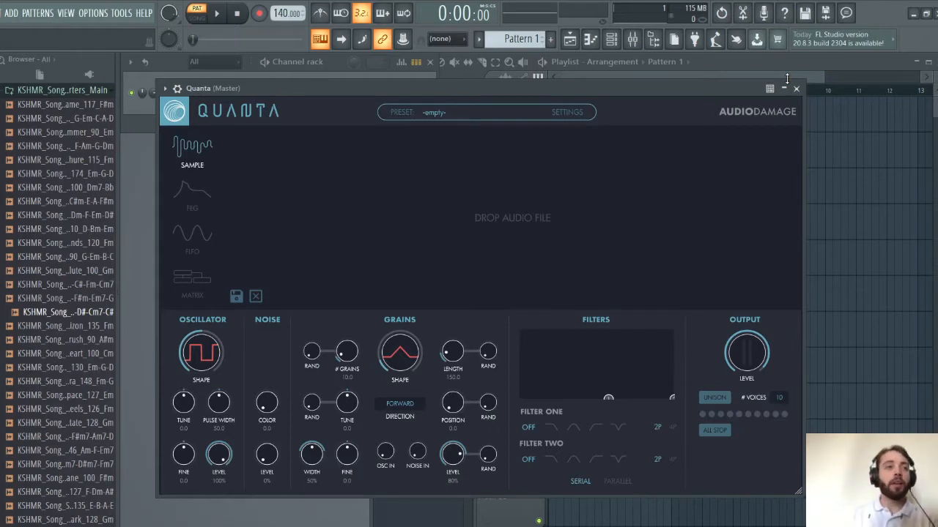
# Step: Preview the KSHMR_Song_Starter_16_Emotional_Vacancy_150_Fm-D#-Cm7-C# sample and load it into Quanta
pyautogui.click(16, 314)
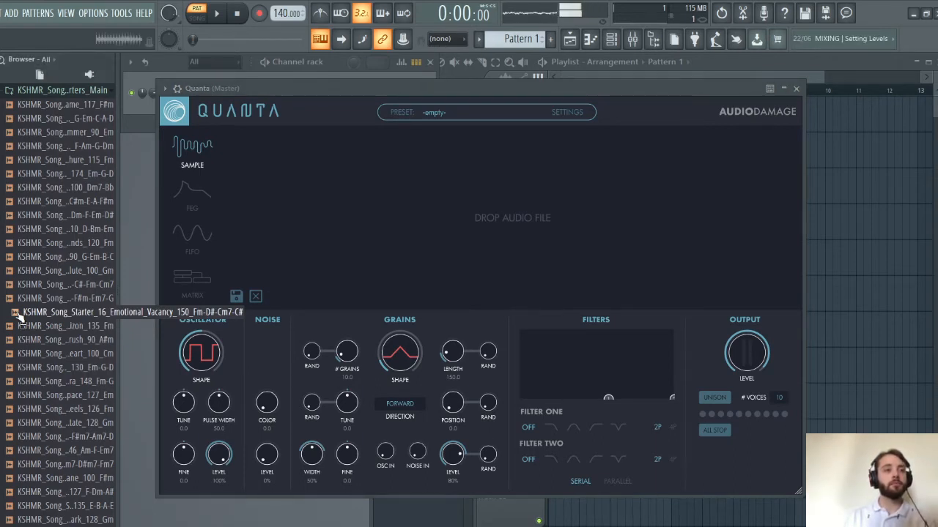
pyautogui.moveTo(24, 318); pyautogui.dragTo(377, 256)
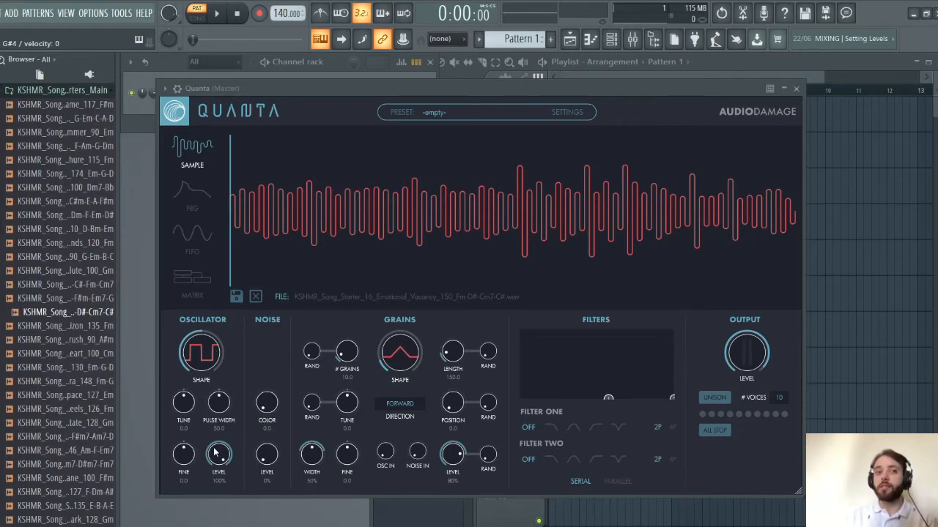
# Step: Give the oscillator a rounded waveform with level 42%, pulse width 42.0 and fine tuning 5.0
pyautogui.moveTo(215, 452); pyautogui.dragTo(212, 460)
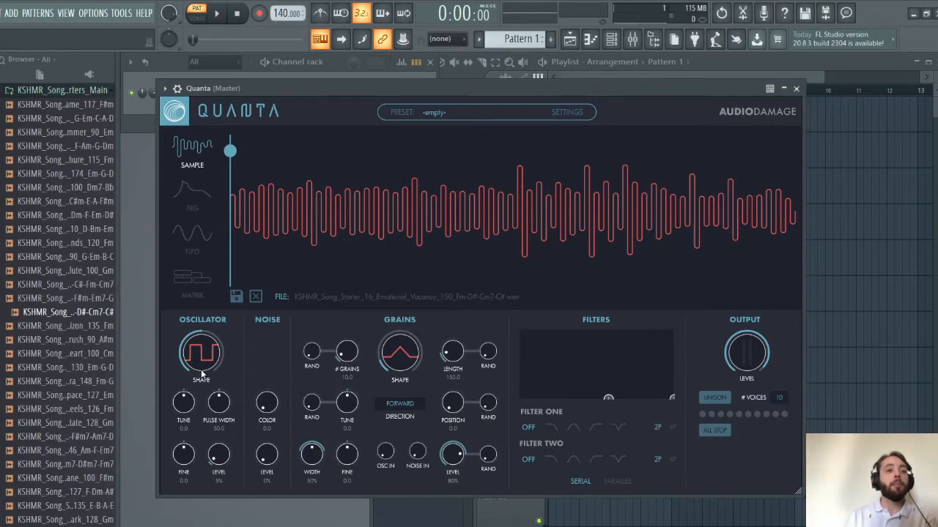
pyautogui.moveTo(201, 369); pyautogui.dragTo(193, 415)
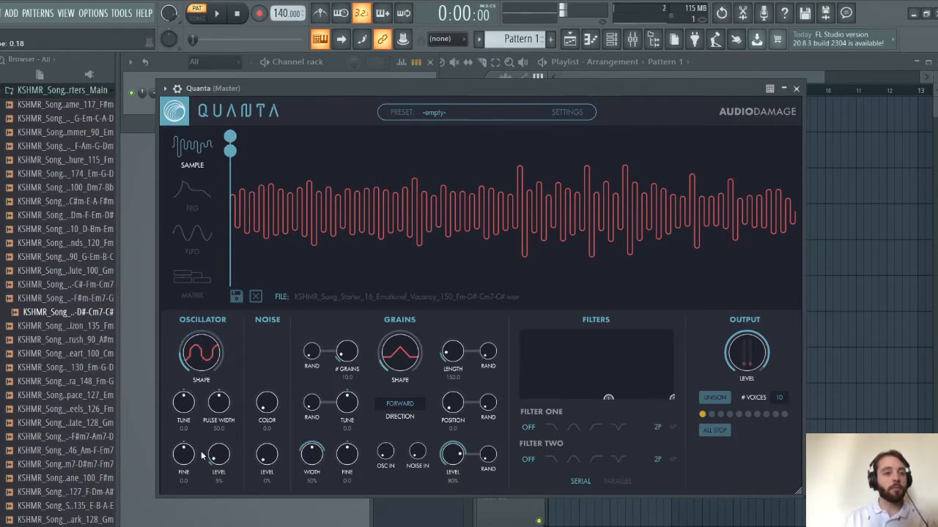
pyautogui.moveTo(217, 456); pyautogui.dragTo(219, 393)
pyautogui.moveTo(195, 350); pyautogui.dragTo(210, 375)
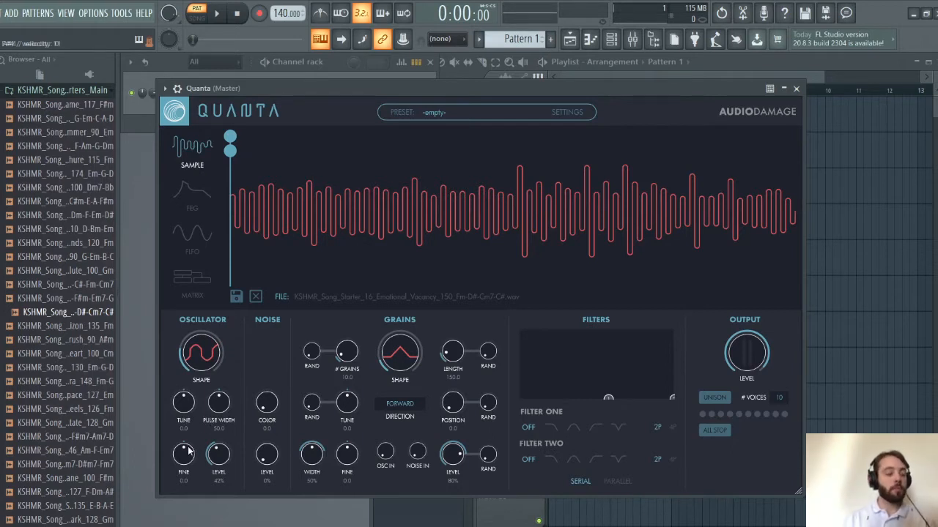
pyautogui.moveTo(181, 398)
pyautogui.mouseDown()
pyautogui.moveTo(193, 366)
pyautogui.moveTo(186, 405)
pyautogui.moveTo(221, 377)
pyautogui.moveTo(225, 344)
pyautogui.moveTo(214, 371)
pyautogui.moveTo(217, 405)
pyautogui.mouseUp()
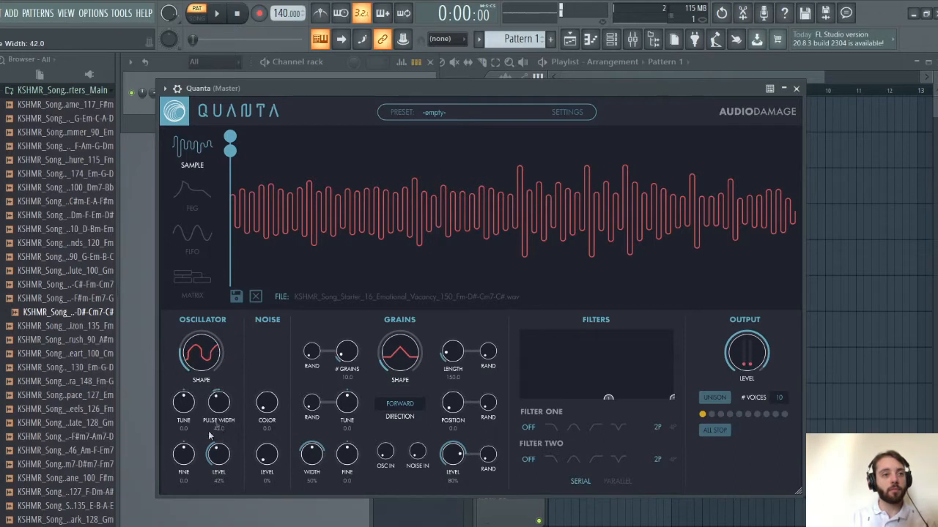
pyautogui.moveTo(188, 455)
pyautogui.mouseDown()
pyautogui.moveTo(188, 506)
pyautogui.moveTo(183, 444)
pyautogui.mouseUp()
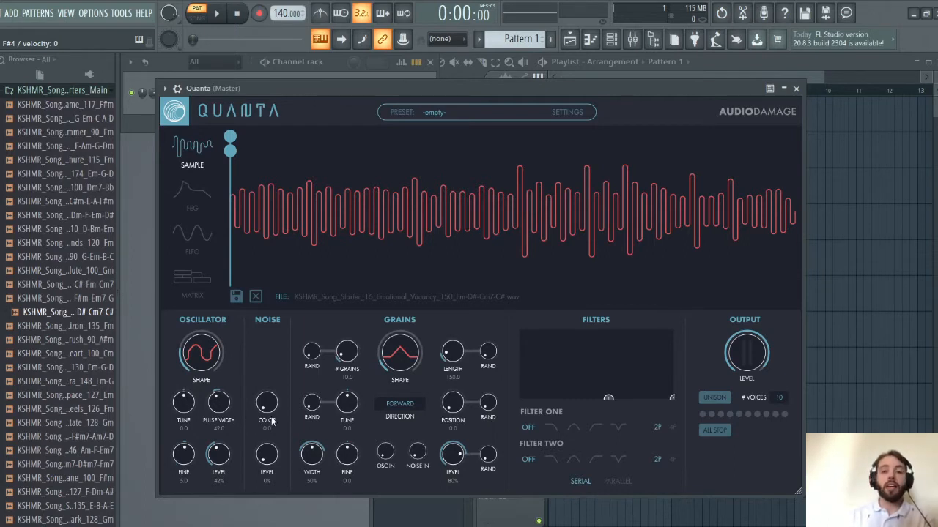
# Step: Set the noise color to 0.1 and the noise level to 36%
pyautogui.moveTo(271, 410); pyautogui.dragTo(269, 353)
pyautogui.moveTo(271, 452); pyautogui.dragTo(270, 486)
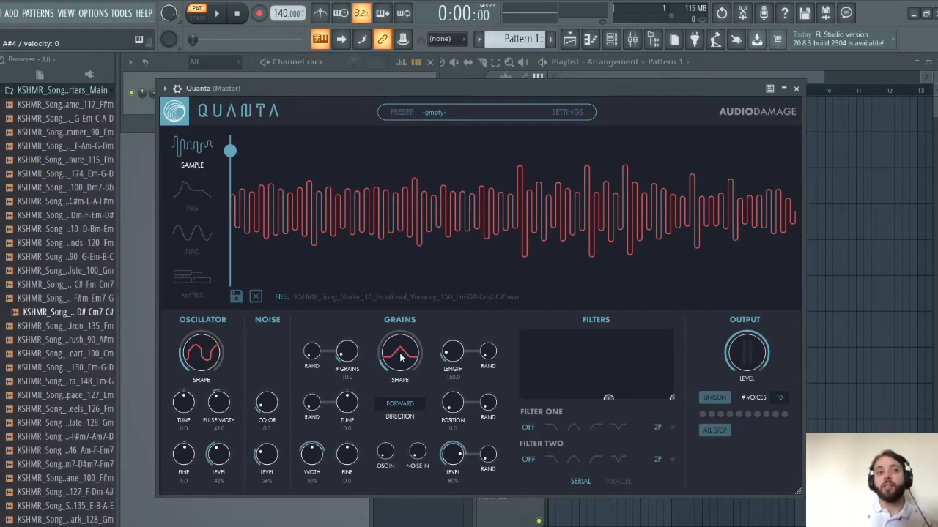
# Step: Change the grain shape to a flat-topped envelope, set the number of grains to 50 and the noise level to 0%
pyautogui.moveTo(400, 354); pyautogui.dragTo(418, 306)
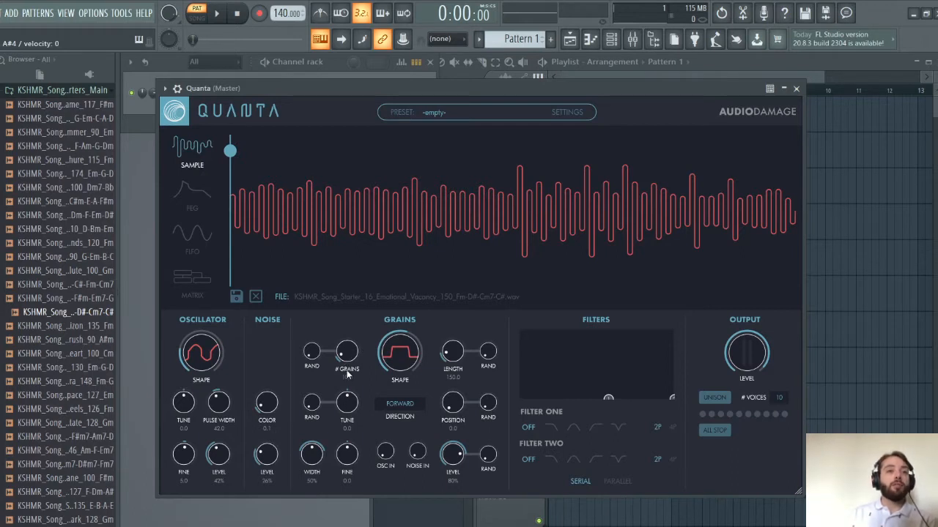
pyautogui.moveTo(348, 370); pyautogui.dragTo(348, 252)
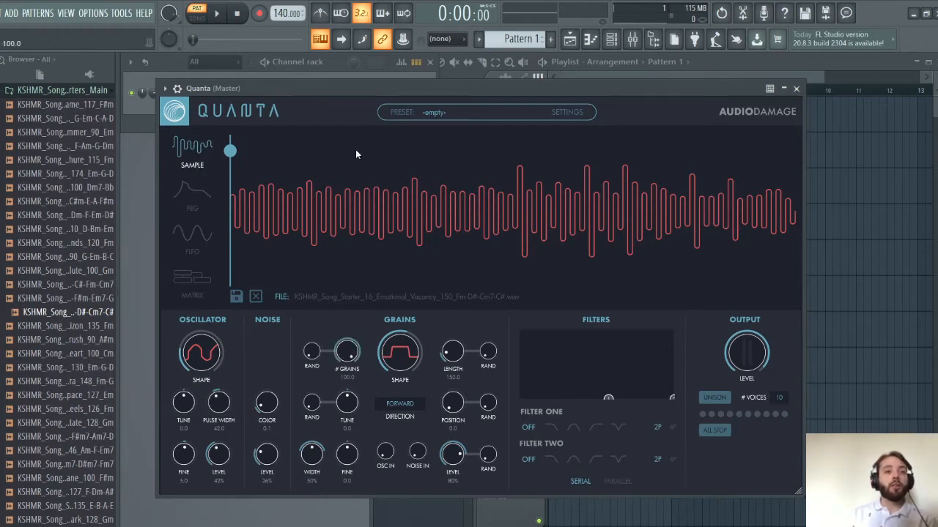
pyautogui.moveTo(357, 167); pyautogui.dragTo(354, 320)
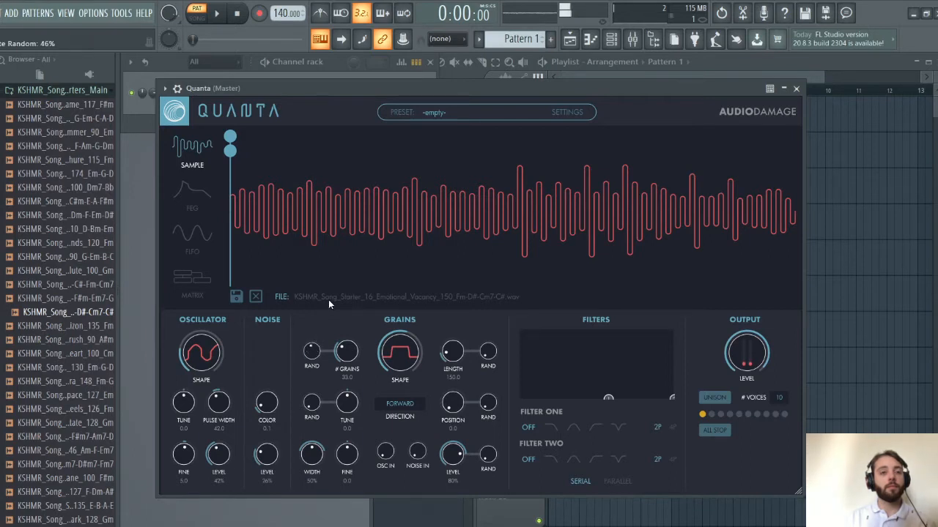
pyautogui.moveTo(267, 465); pyautogui.dragTo(281, 523)
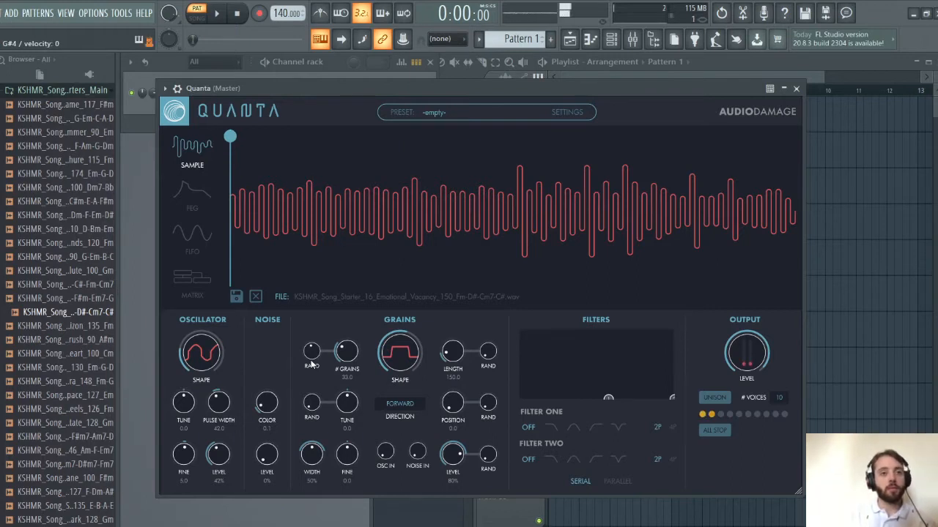
pyautogui.moveTo(348, 344); pyautogui.dragTo(350, 324)
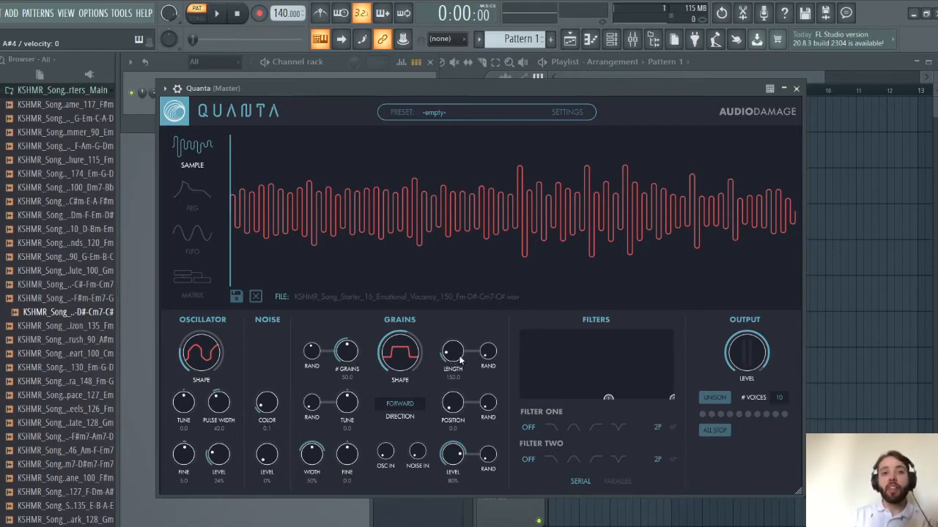
# Step: Set the grain length to 898.0 with more length randomness, and raise the grain tuning to about 400
pyautogui.moveTo(460, 359); pyautogui.dragTo(456, 302)
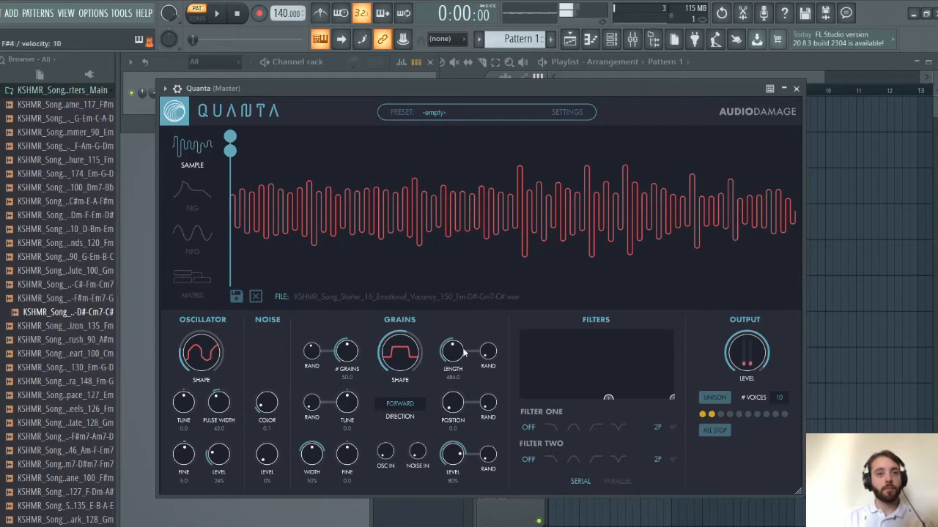
pyautogui.moveTo(460, 355); pyautogui.dragTo(462, 303)
pyautogui.moveTo(487, 356); pyautogui.dragTo(486, 331)
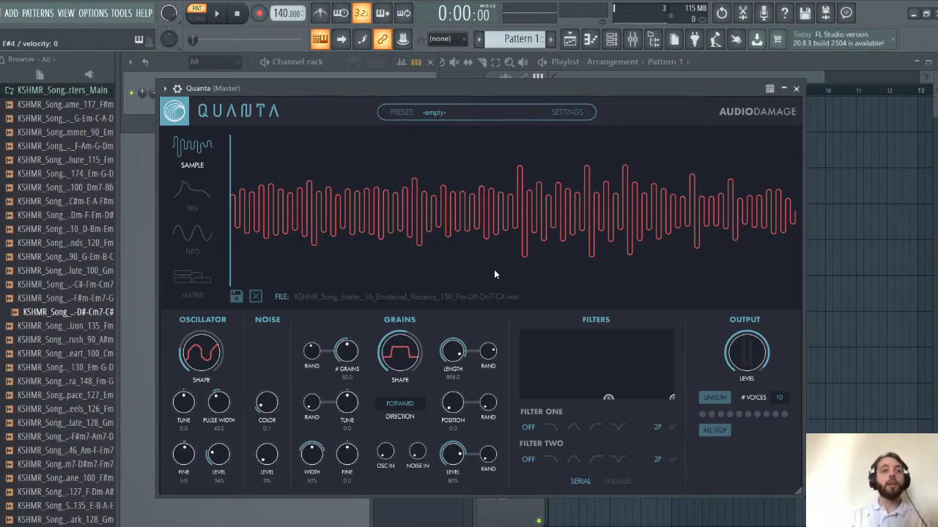
pyautogui.moveTo(350, 405)
pyautogui.mouseDown()
pyautogui.moveTo(358, 369)
pyautogui.moveTo(356, 395)
pyautogui.mouseUp()
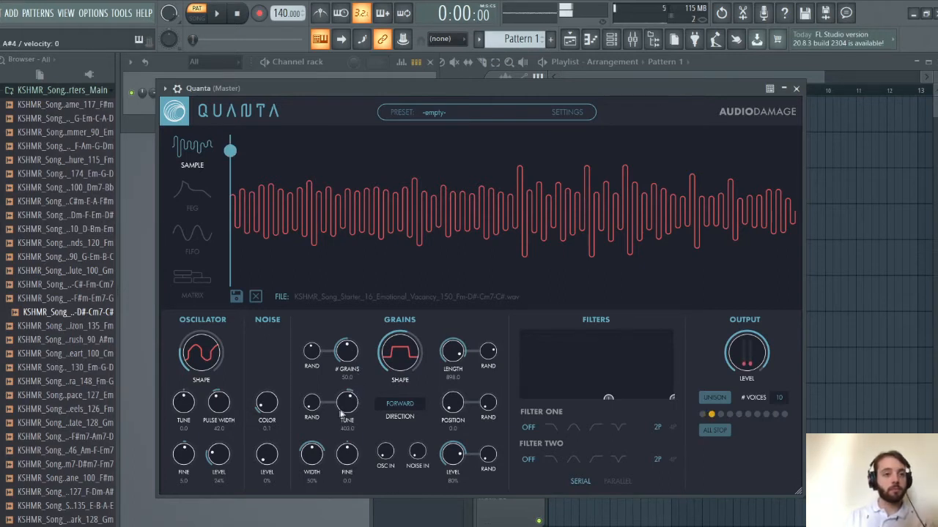
pyautogui.moveTo(317, 410); pyautogui.dragTo(318, 384)
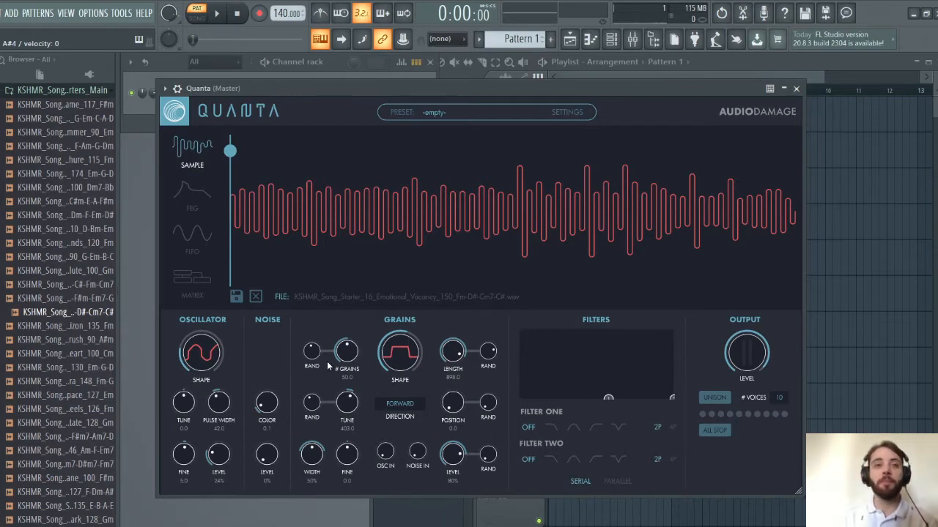
# Step: Try different grain start positions across the sample waveform, including 0.63, 0.69, 0.2 and 0.6
pyautogui.click(349, 214)
pyautogui.moveTo(455, 202); pyautogui.dragTo(585, 196)
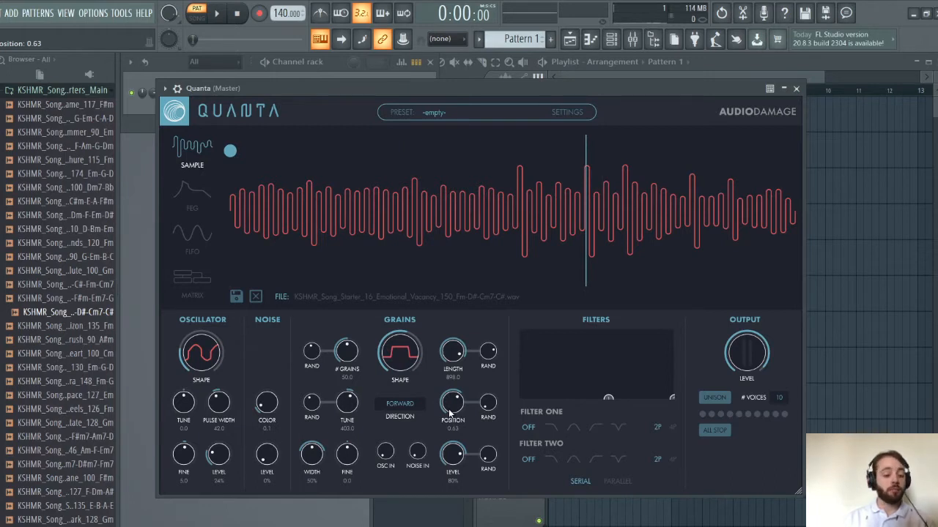
pyautogui.moveTo(450, 414); pyautogui.dragTo(475, 426)
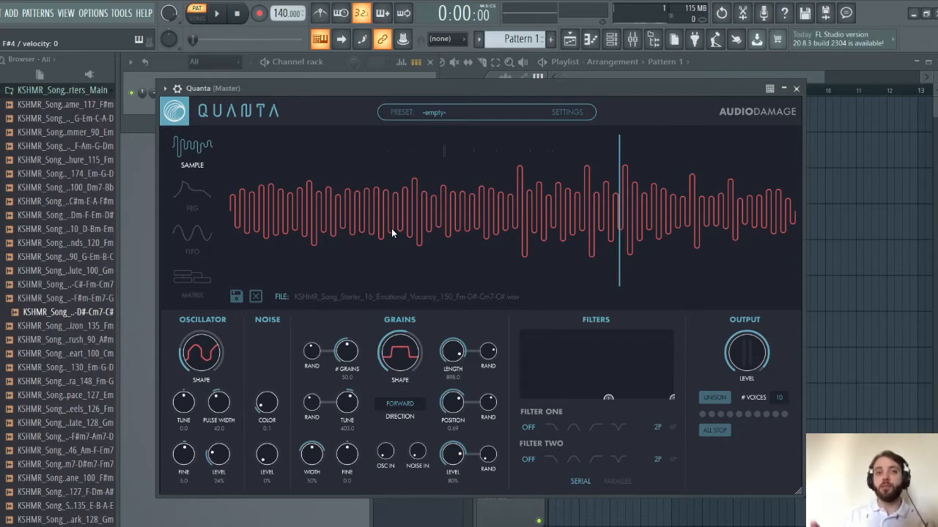
pyautogui.click(341, 222)
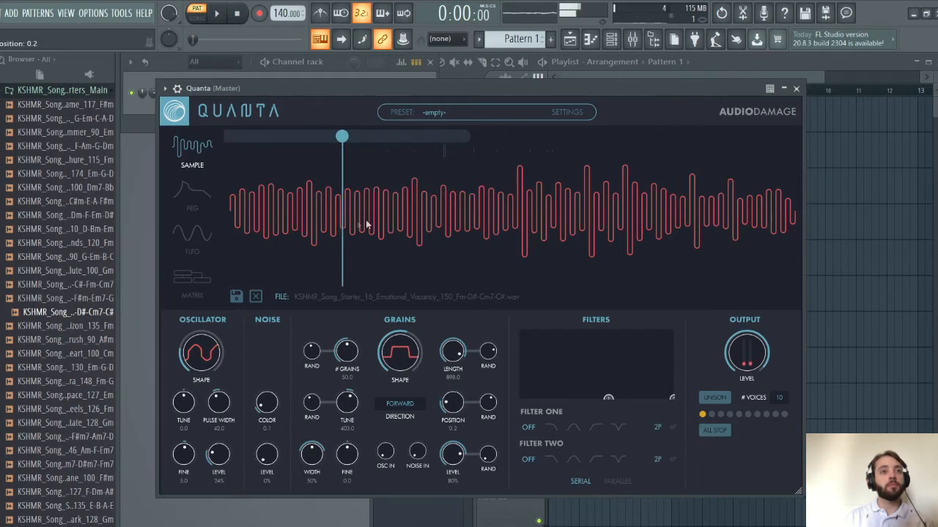
pyautogui.click(454, 210)
pyautogui.click(561, 208)
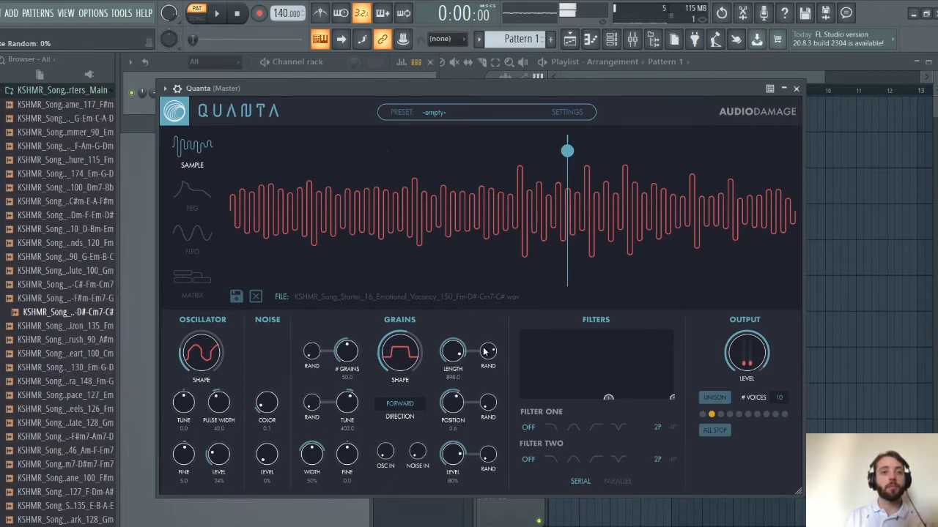
# Step: Remove the grain length randomness and set the grain length to 466.0 while auditioning positions 0.45, 0.26 and 0.18
pyautogui.moveTo(485, 355); pyautogui.dragTo(503, 484)
pyautogui.click(484, 232)
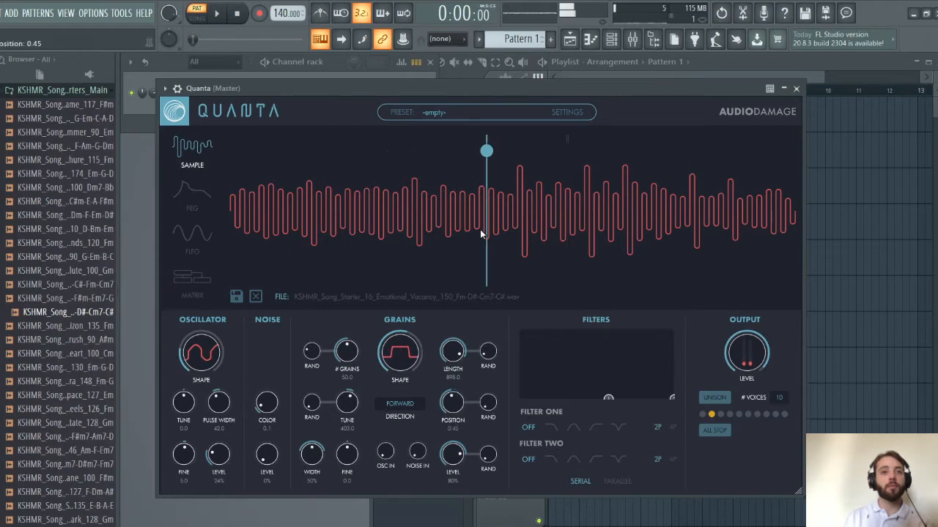
pyautogui.click(373, 222)
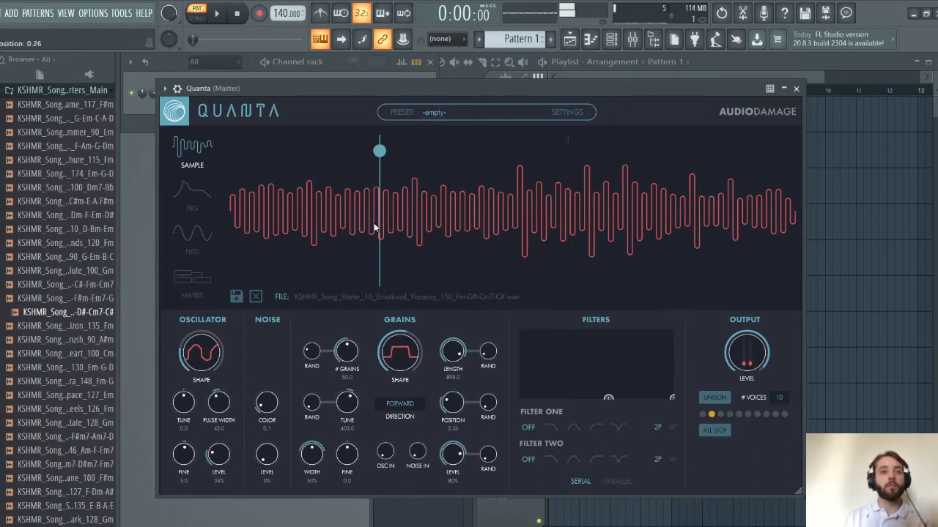
pyautogui.click(330, 223)
pyautogui.moveTo(451, 353)
pyautogui.mouseDown()
pyautogui.moveTo(462, 369)
pyautogui.moveTo(462, 432)
pyautogui.mouseUp()
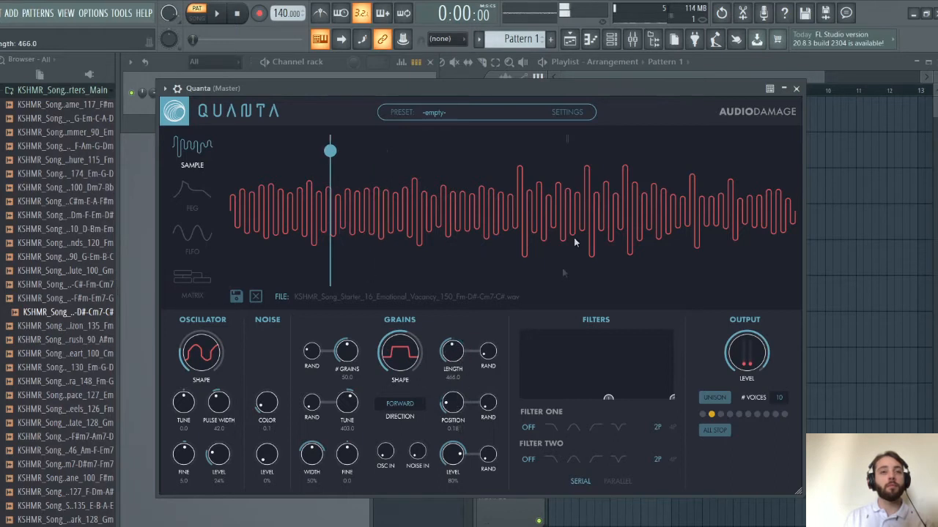
# Step: Audition grain positions 0.85, 0.51 and 0.47, and settle the grain position at 0.13
pyautogui.click(638, 203)
pyautogui.click(706, 219)
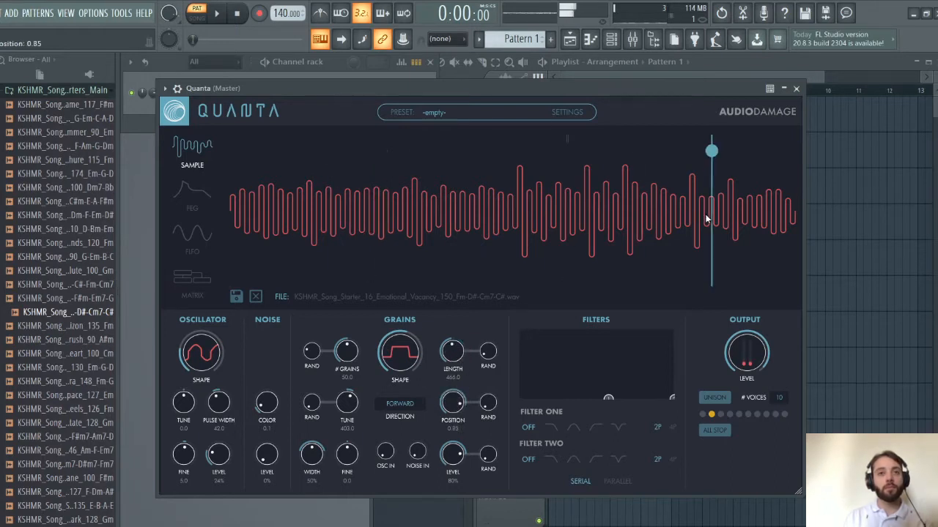
pyautogui.click(515, 211)
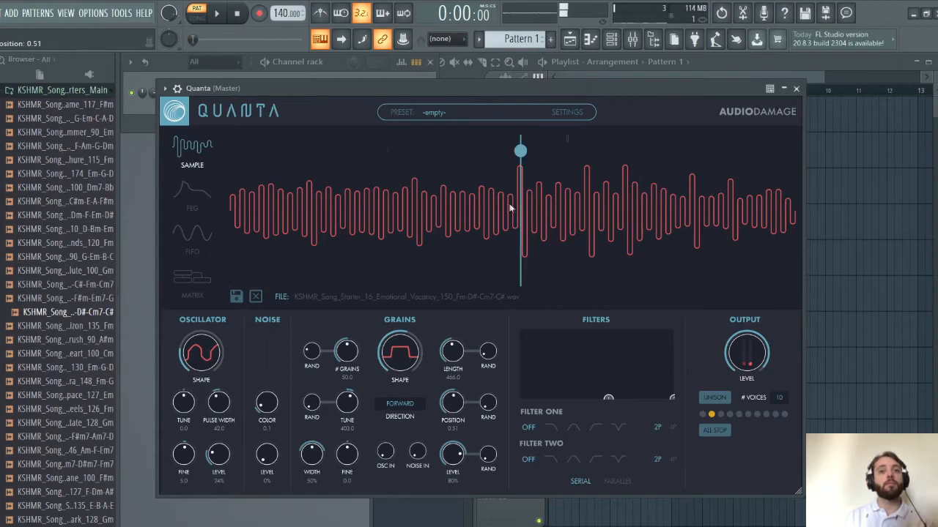
pyautogui.click(492, 198)
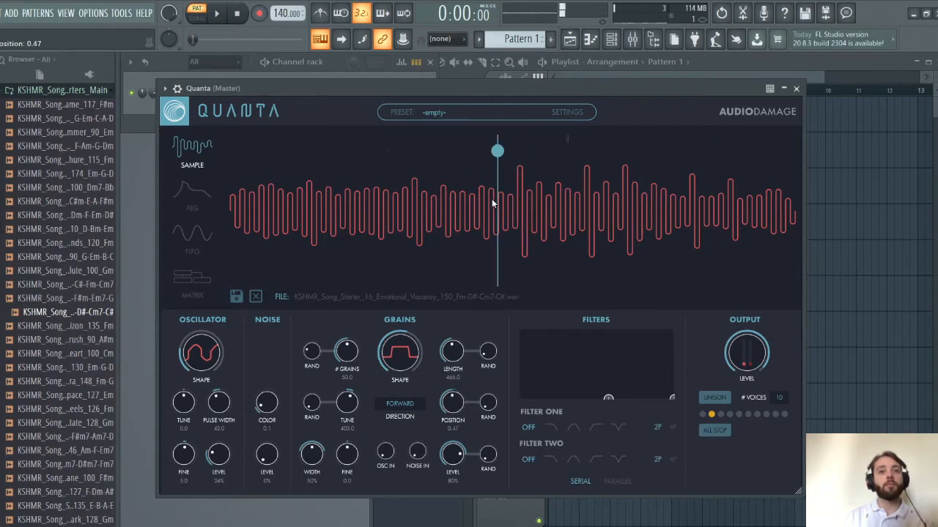
pyautogui.click(299, 199)
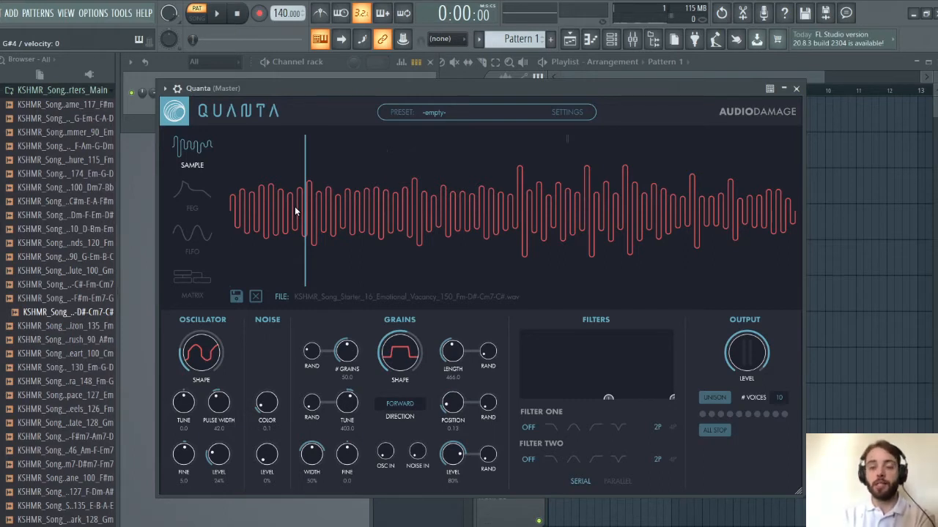
# Step: Enable filter one as low pass with raised resonance and filter two as band pass with a lowered cutoff
pyautogui.click(556, 426)
pyautogui.click(573, 457)
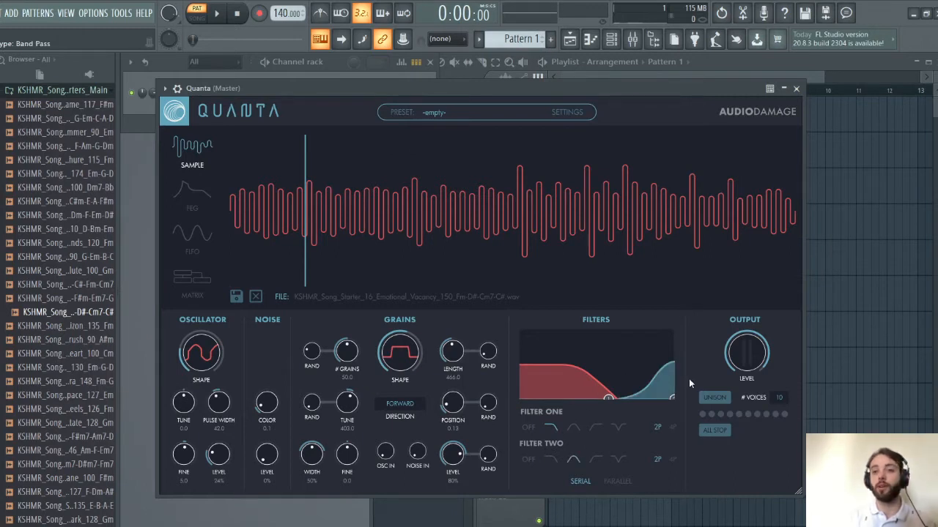
pyautogui.moveTo(614, 400); pyautogui.dragTo(622, 347)
pyautogui.moveTo(675, 399); pyautogui.dragTo(585, 409)
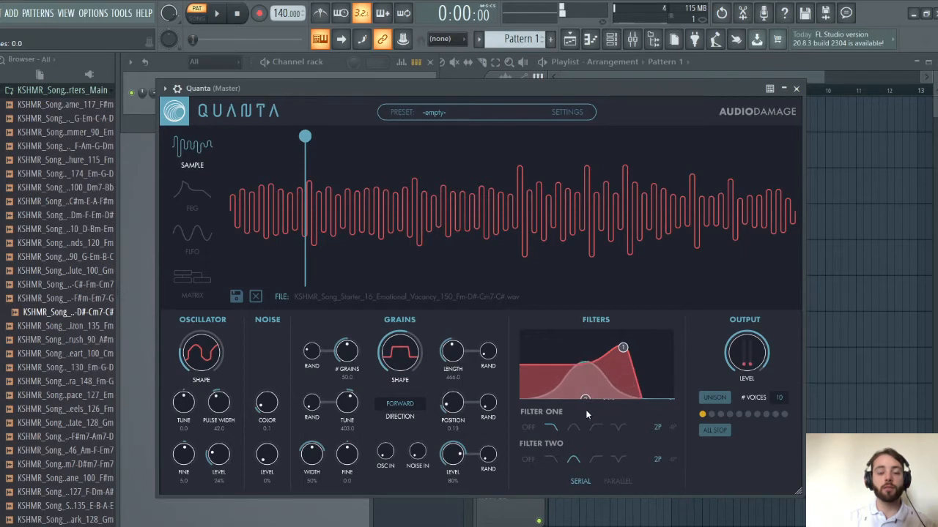
# Step: Try band pass, high pass and notch on filter one, and switch filter two to notch
pyautogui.click(576, 428)
pyautogui.click(596, 427)
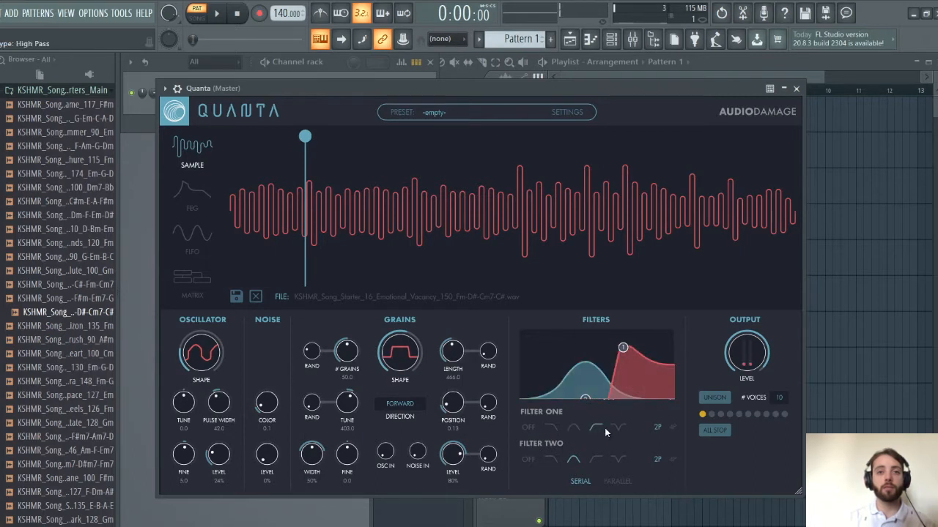
pyautogui.click(617, 428)
pyautogui.click(618, 460)
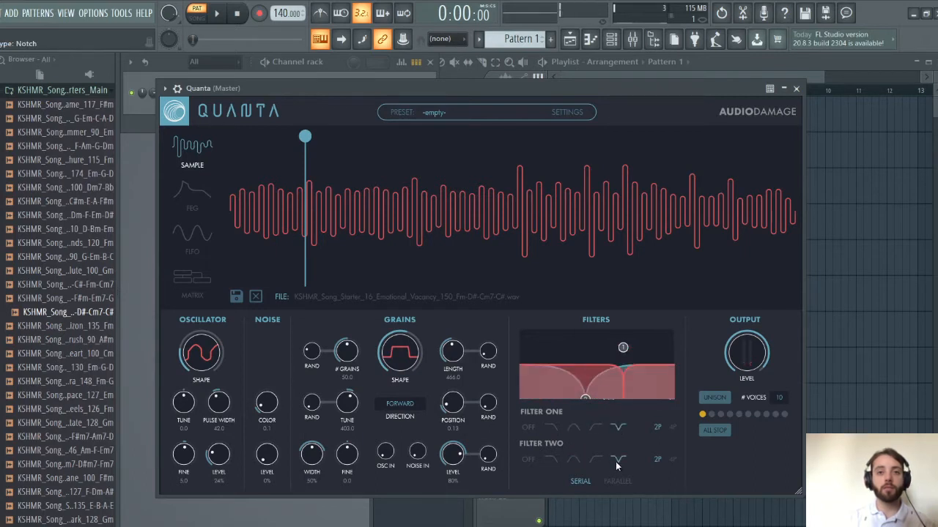
# Step: Set filter two to low pass with a higher cutoff and resonance 1.0, and filter one to band pass
pyautogui.click(600, 460)
pyautogui.click(570, 454)
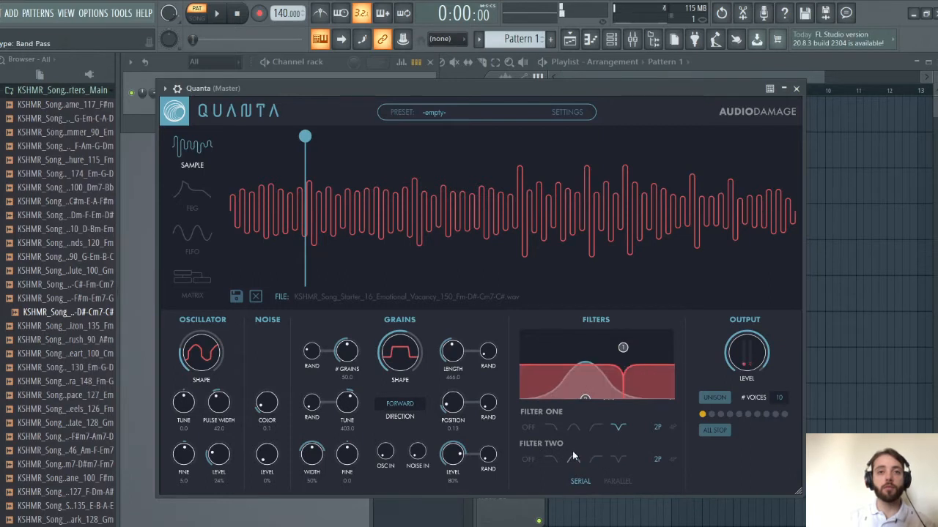
pyautogui.click(551, 457)
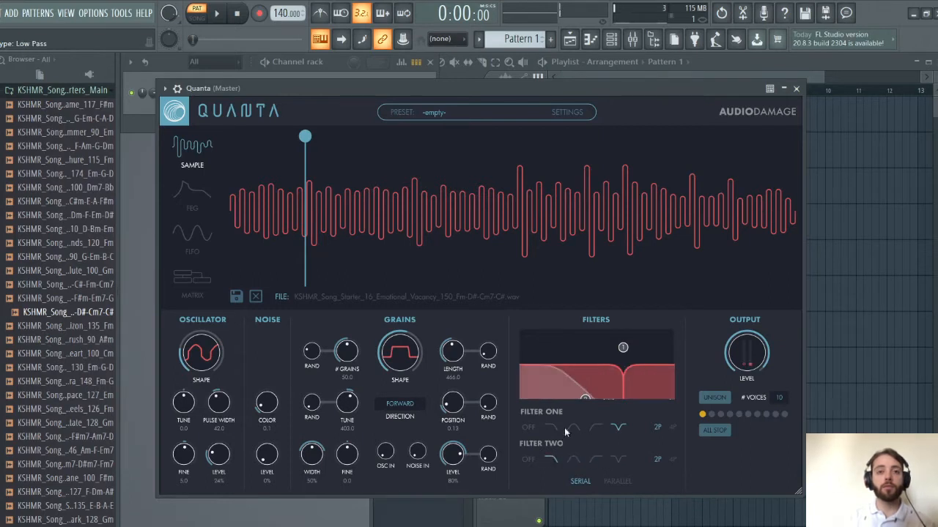
pyautogui.click(571, 430)
pyautogui.moveTo(585, 401); pyautogui.dragTo(616, 331)
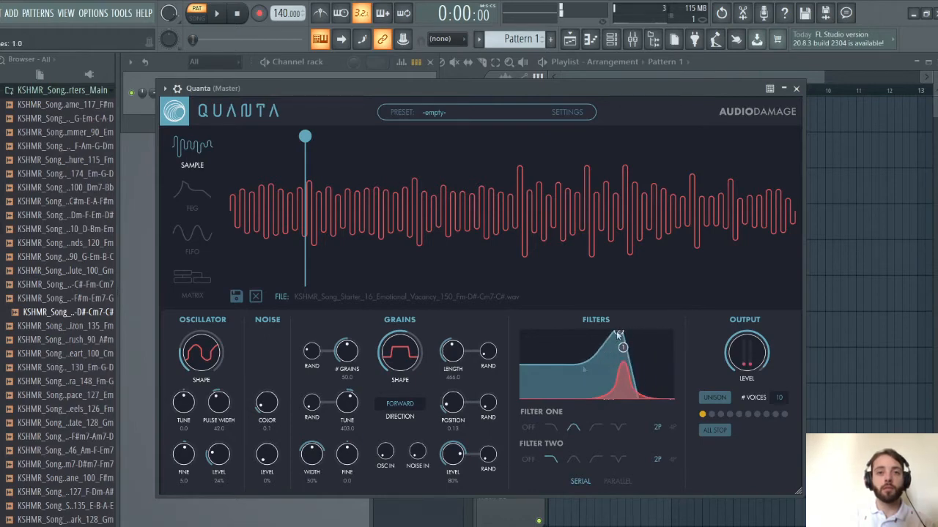
# Step: Turn off both filters and look through the FEG, FLFO and matrix pages
pyautogui.click(528, 459)
pyautogui.click(528, 428)
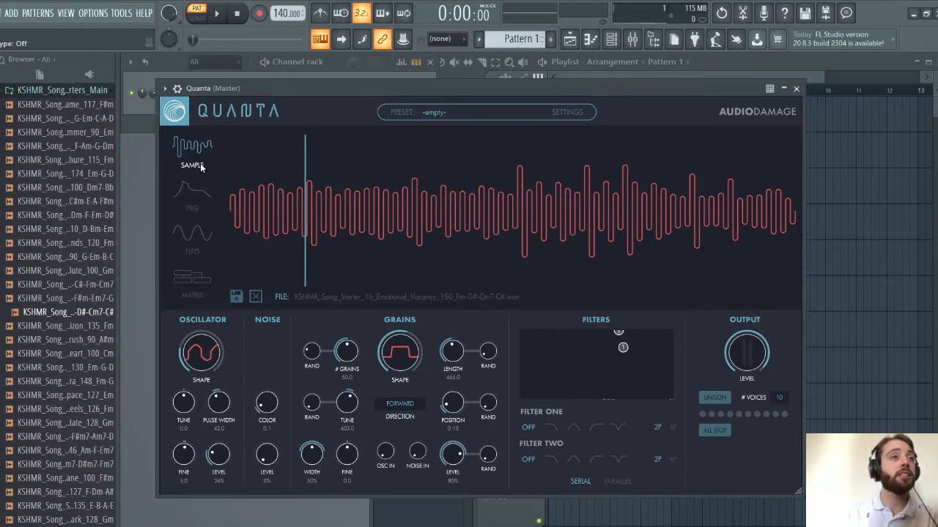
pyautogui.click(198, 213)
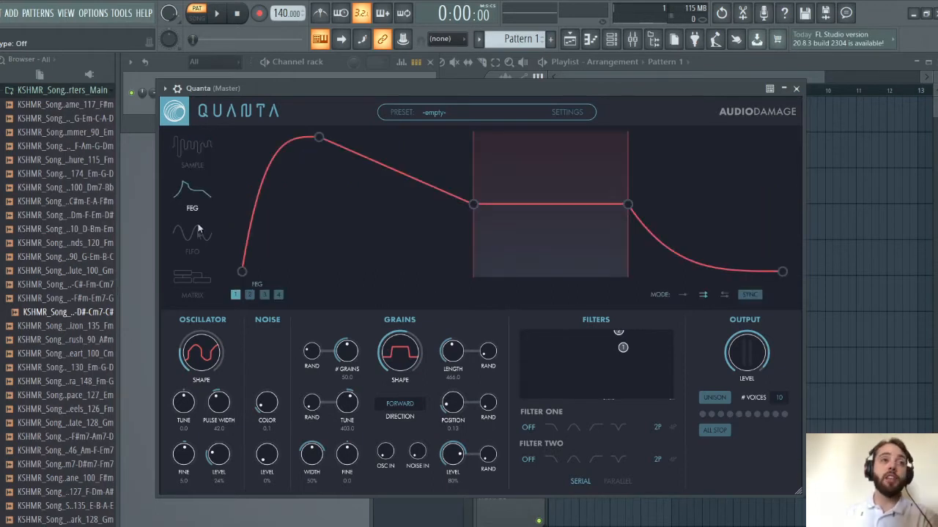
pyautogui.click(197, 238)
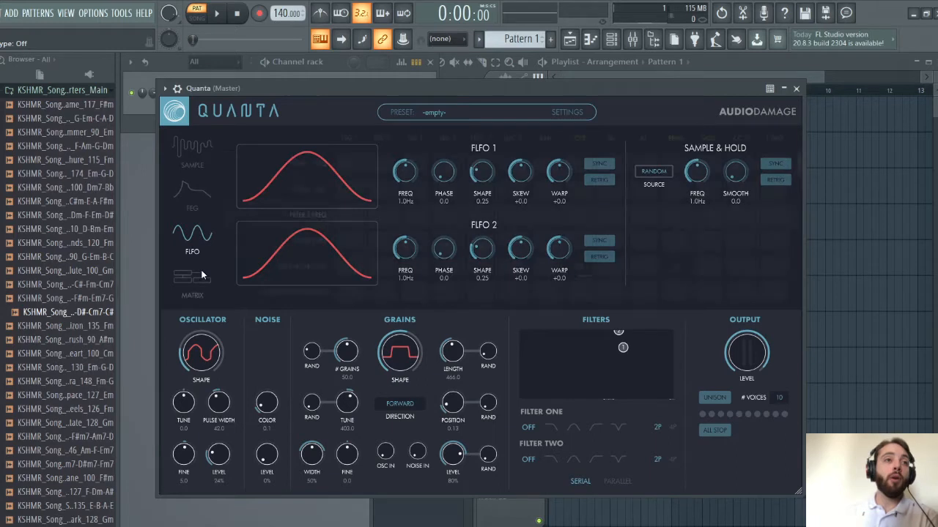
pyautogui.click(202, 275)
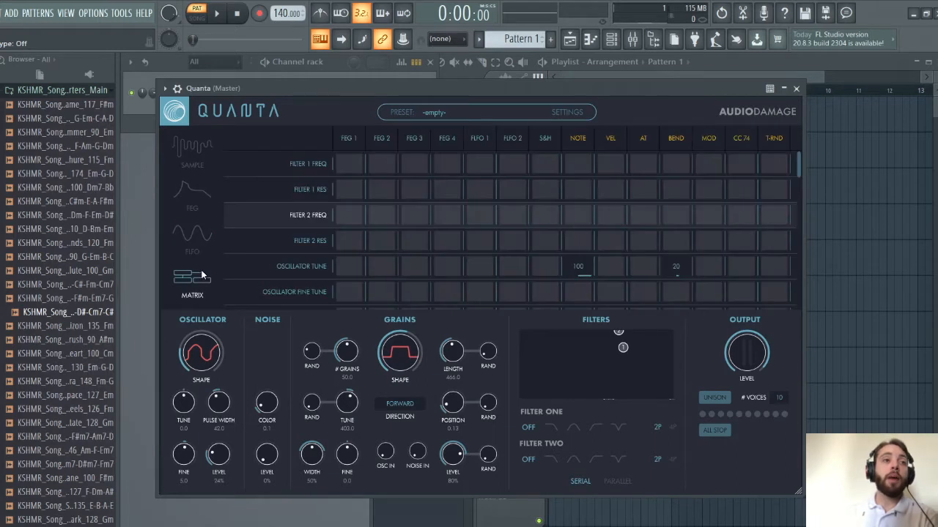
# Step: Reshape the FEG 1 envelope with its first breakpoint at about 809 ms, a shorter decay, a sustain rising to full level and an adjusted release
pyautogui.click(203, 205)
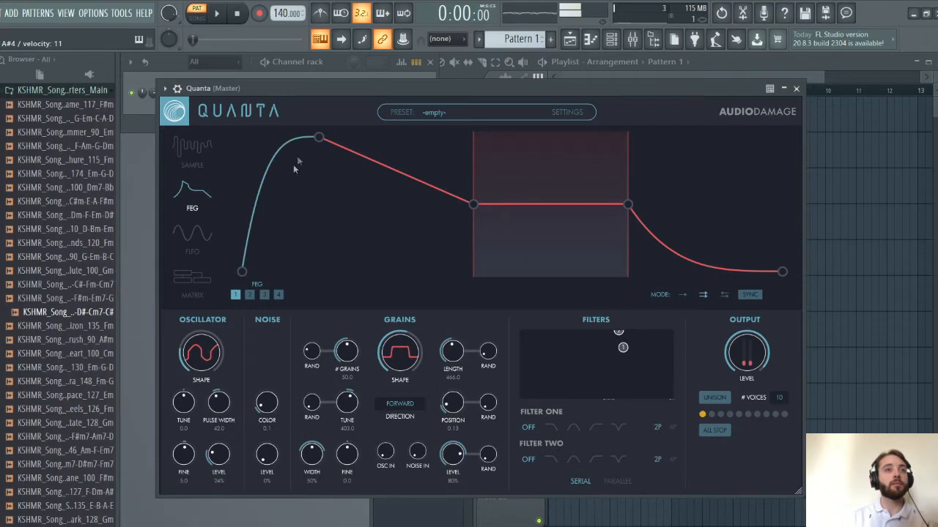
pyautogui.moveTo(318, 137); pyautogui.dragTo(465, 137)
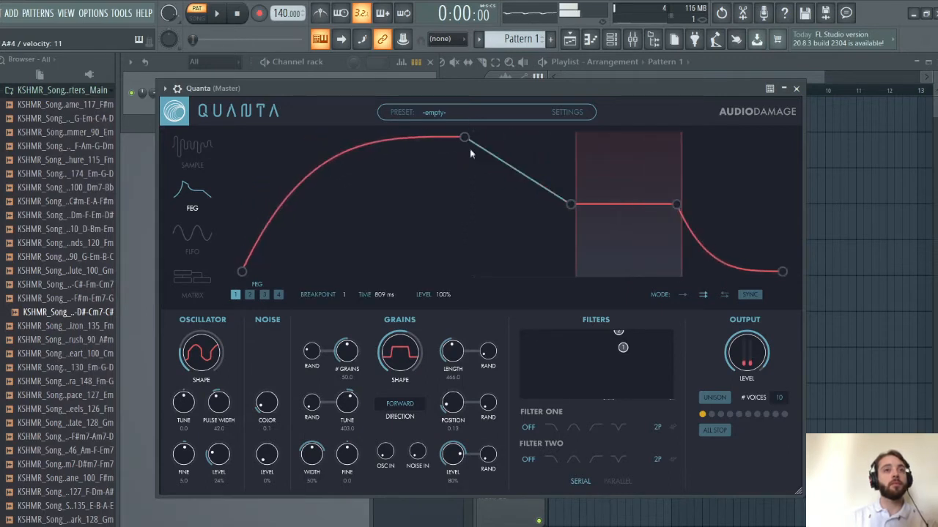
pyautogui.moveTo(570, 205)
pyautogui.mouseDown()
pyautogui.moveTo(586, 138)
pyautogui.moveTo(636, 137)
pyautogui.moveTo(450, 138)
pyautogui.moveTo(436, 251)
pyautogui.moveTo(461, 214)
pyautogui.mouseUp()
pyautogui.moveTo(535, 205)
pyautogui.mouseDown()
pyautogui.moveTo(584, 132)
pyautogui.moveTo(604, 137)
pyautogui.mouseUp()
pyautogui.moveTo(678, 271); pyautogui.dragTo(808, 261)
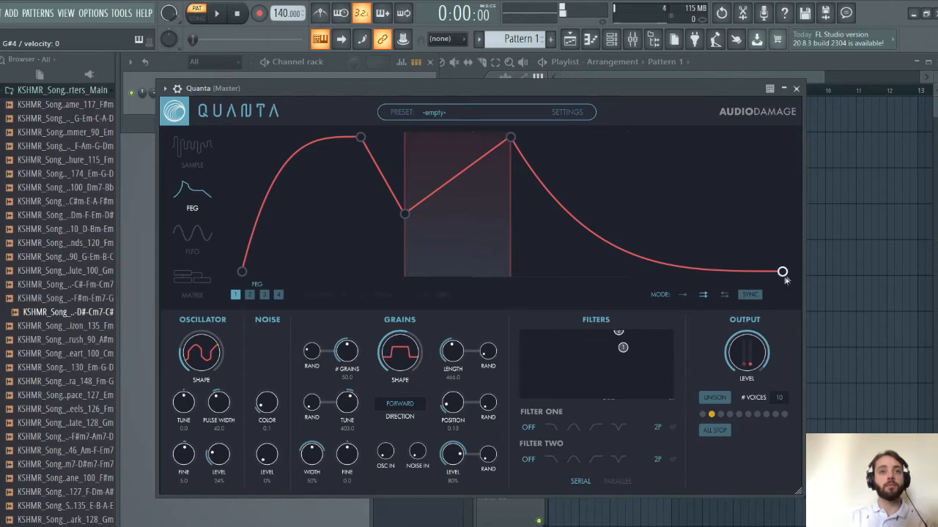
pyautogui.moveTo(786, 276)
pyautogui.moveTo(785, 277); pyautogui.dragTo(631, 282)
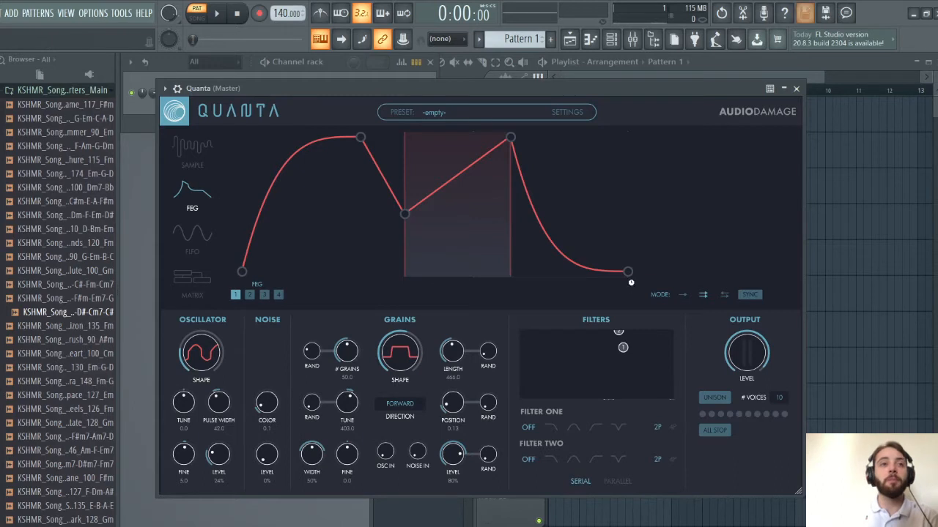
# Step: Set the grain direction to Reverse
pyautogui.click(396, 409)
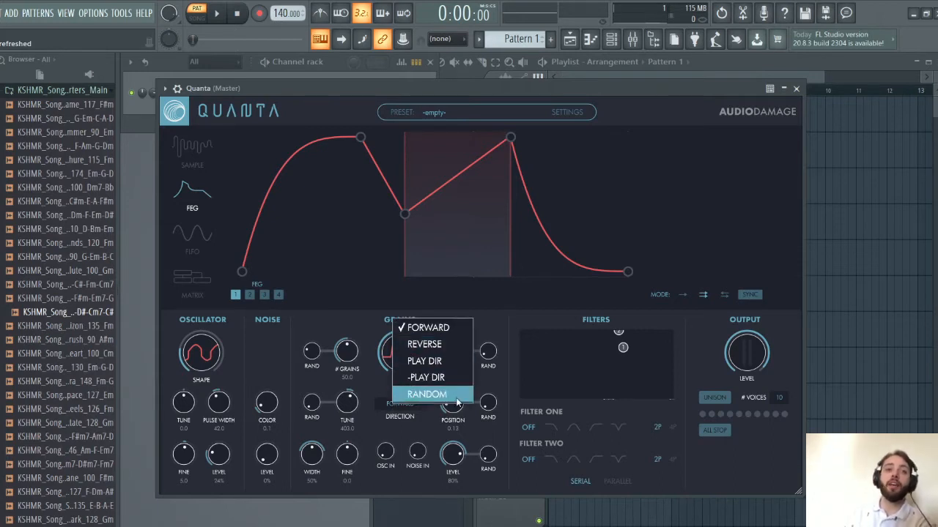
pyautogui.click(446, 348)
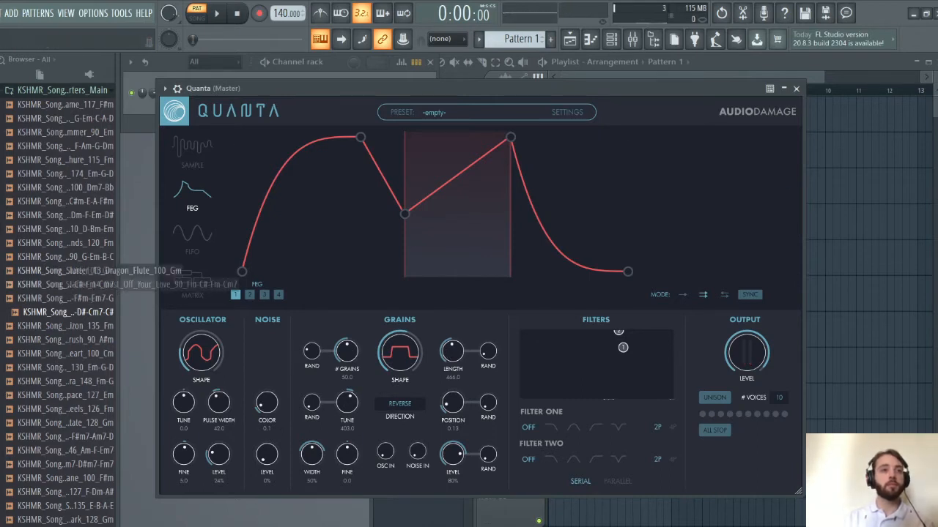
# Step: Set FLFO 1 to frequency 4.21 Hz, phase 0.52, shape 0.86, skew +0.42 and warp -1.0
pyautogui.click(183, 251)
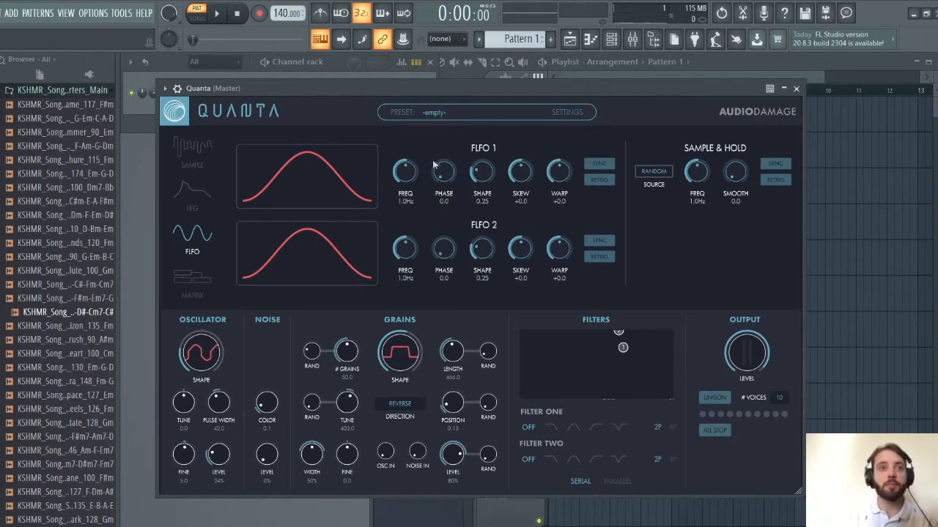
pyautogui.moveTo(410, 174); pyautogui.dragTo(408, 137)
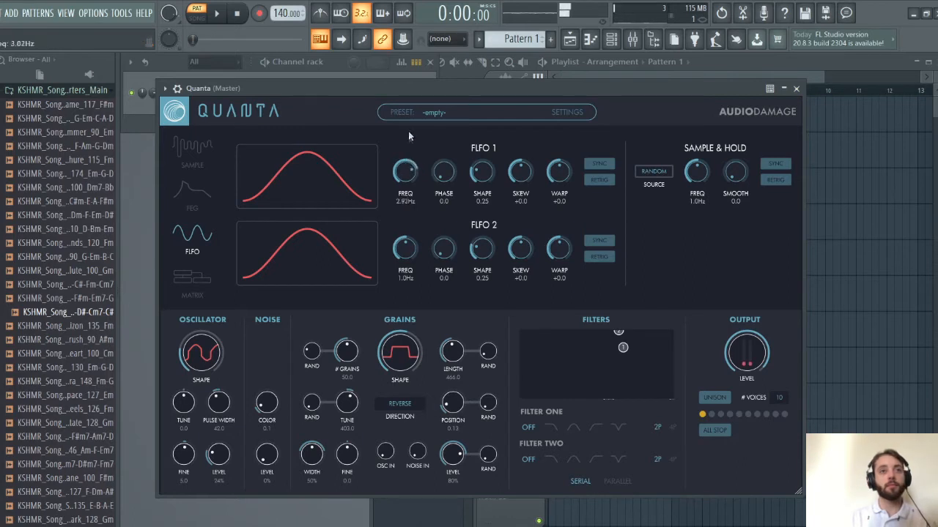
pyautogui.moveTo(443, 171); pyautogui.dragTo(454, 118)
pyautogui.moveTo(481, 172); pyautogui.dragTo(499, 81)
pyautogui.moveTo(523, 170); pyautogui.dragTo(527, 142)
pyautogui.click(557, 175)
pyautogui.moveTo(557, 175); pyautogui.dragTo(561, 273)
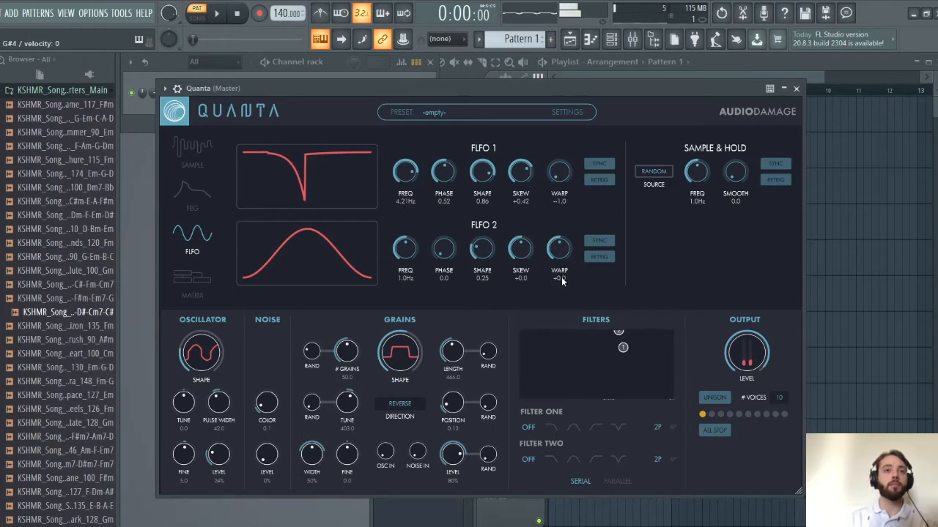
# Step: Set FLFO 2 to frequency 2.3 Hz, phase 0.91, shape 0.8, skew +0.32 and warp +0.51
pyautogui.moveTo(405, 249); pyautogui.dragTo(410, 186)
pyautogui.moveTo(445, 246); pyautogui.dragTo(473, 122)
pyautogui.moveTo(477, 246); pyautogui.dragTo(493, 169)
pyautogui.moveTo(521, 245); pyautogui.dragTo(520, 224)
pyautogui.moveTo(558, 248); pyautogui.dragTo(549, 210)
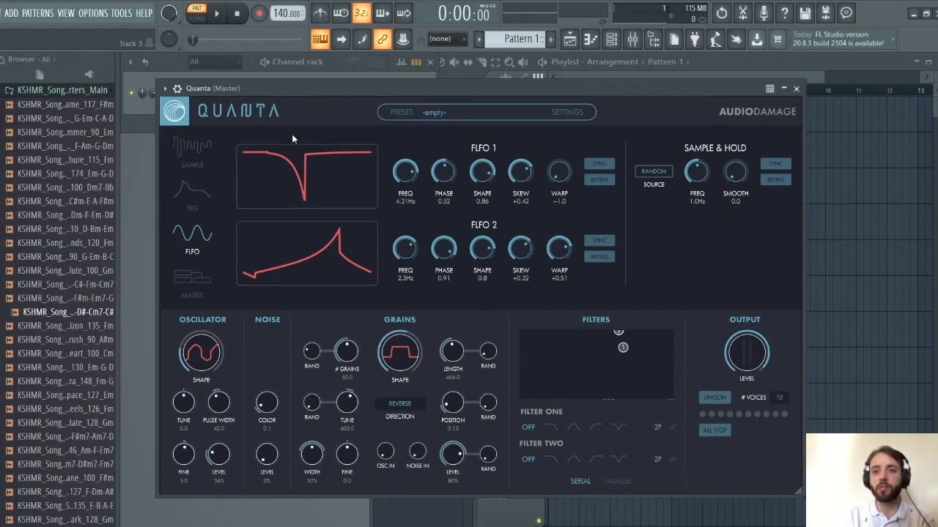
# Step: Route FLFO 2 to grain position random in the modulation matrix with an amount of 74
pyautogui.click(192, 278)
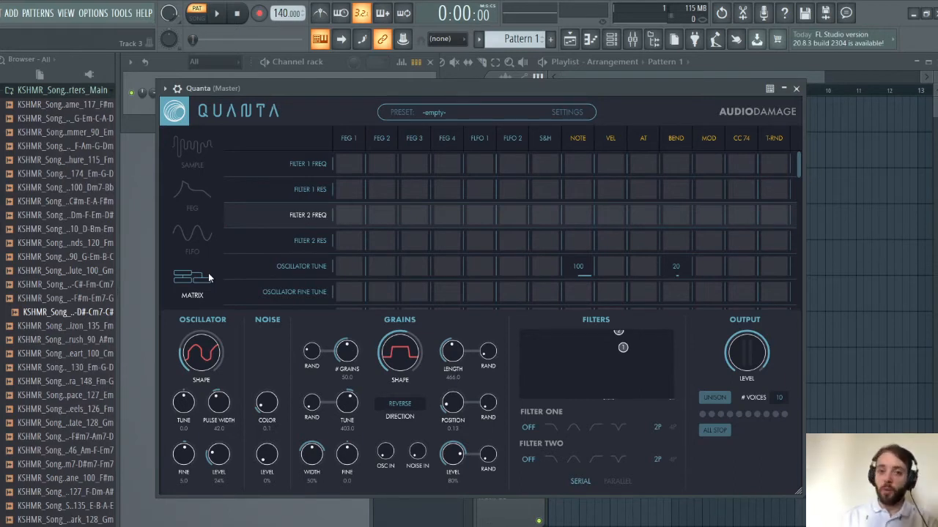
pyautogui.scroll(-4, 469, 283)
pyautogui.click(523, 285)
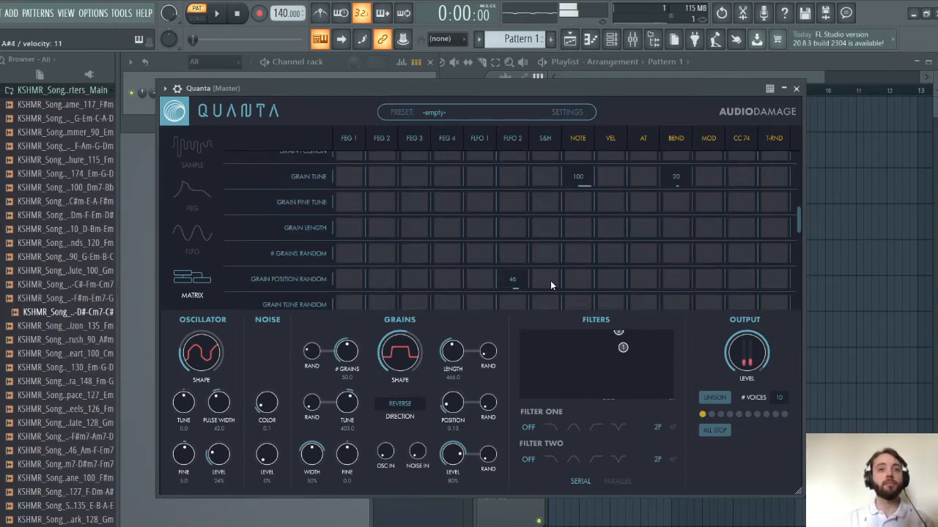
pyautogui.moveTo(526, 283); pyautogui.dragTo(572, 281)
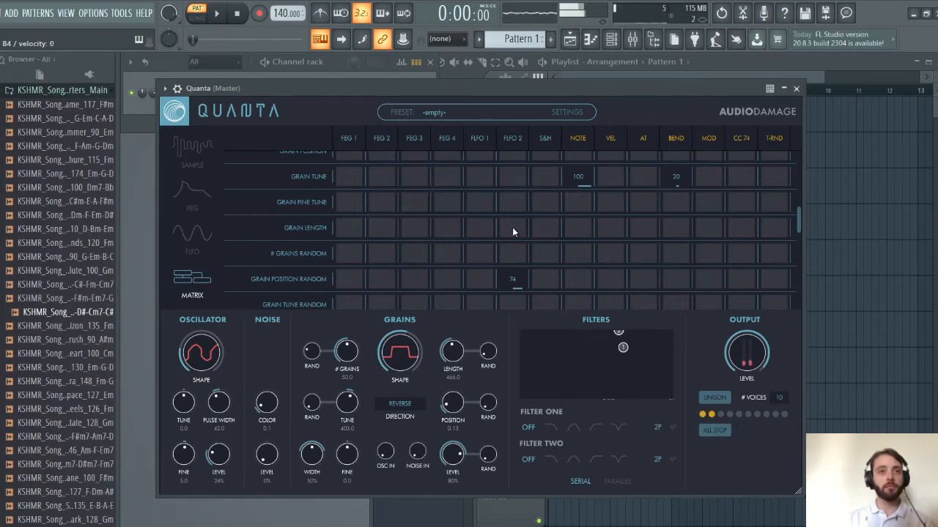
pyautogui.moveTo(797, 219)
pyautogui.mouseDown()
pyautogui.moveTo(794, 158)
pyautogui.moveTo(792, 218)
pyautogui.mouseUp()
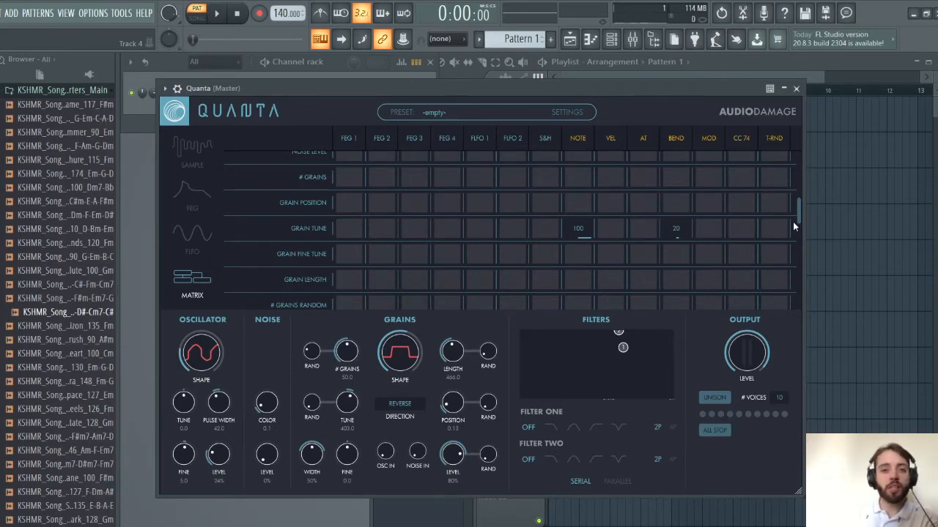
# Step: Audition the factory presets Agrius Convolvuli, Attacus Atlas, Chalkhill Blue, Clouded Apollo and Convolvulus from the first artist series
pyautogui.click(451, 111)
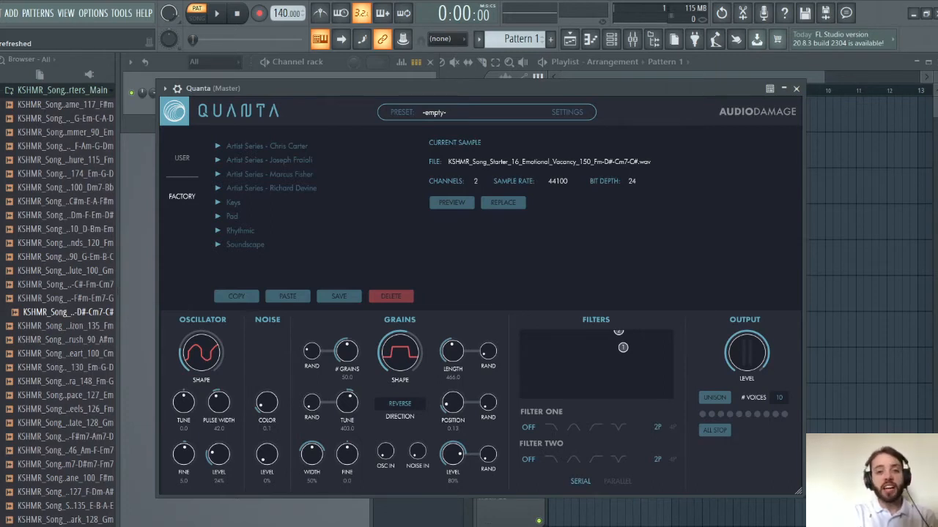
pyautogui.click(265, 145)
pyautogui.click(253, 160)
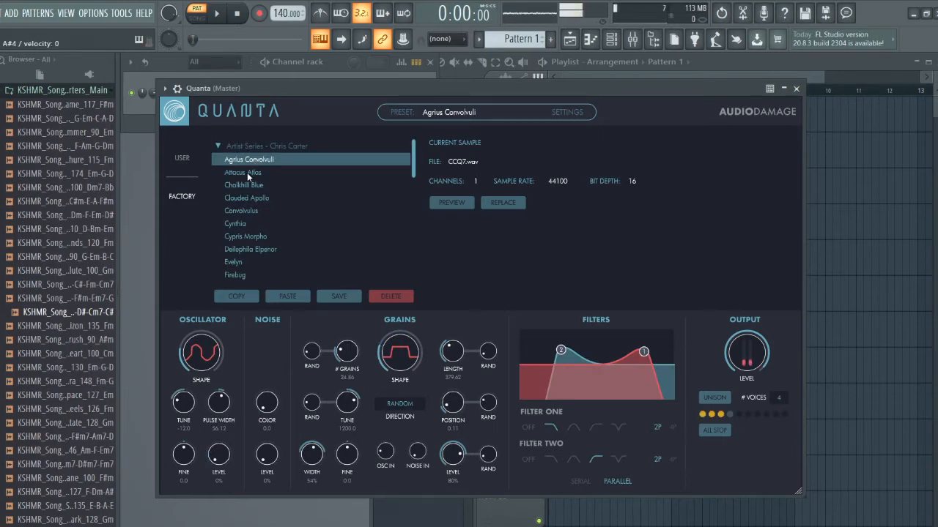
pyautogui.click(247, 172)
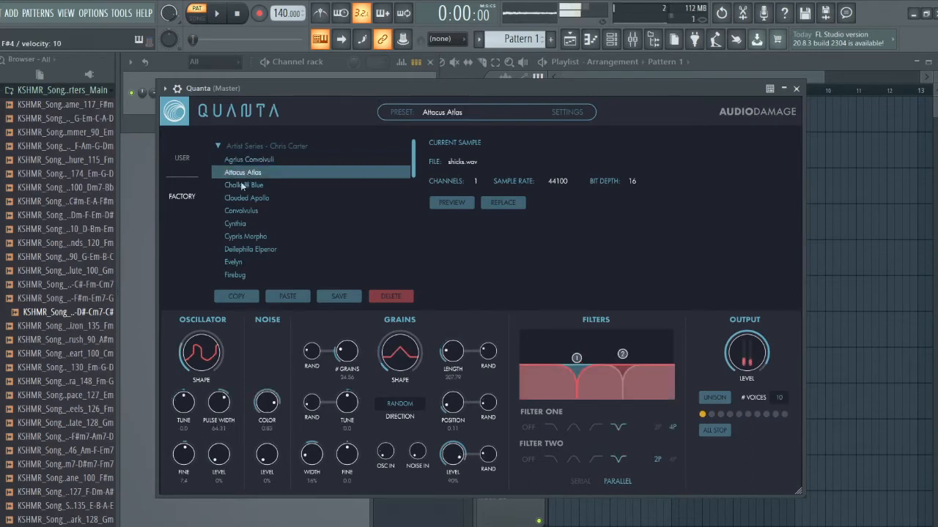
pyautogui.click(236, 185)
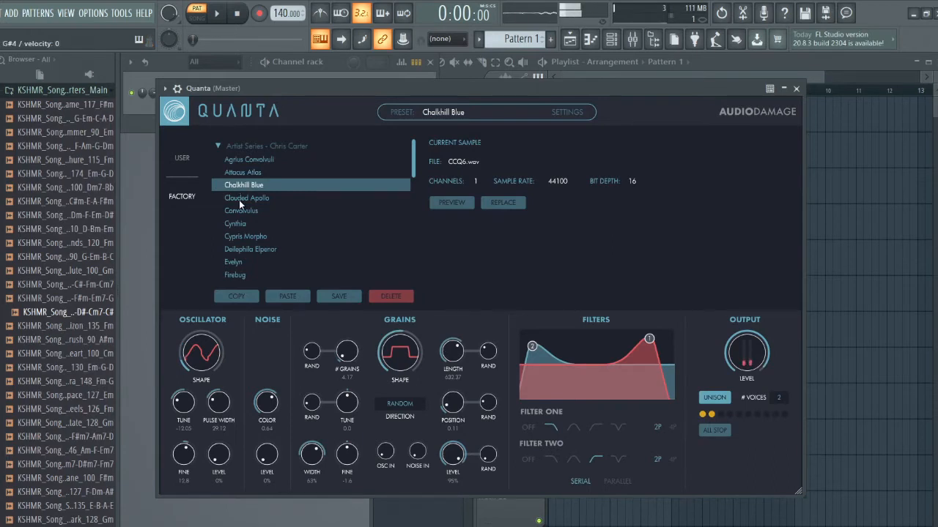
pyautogui.click(239, 199)
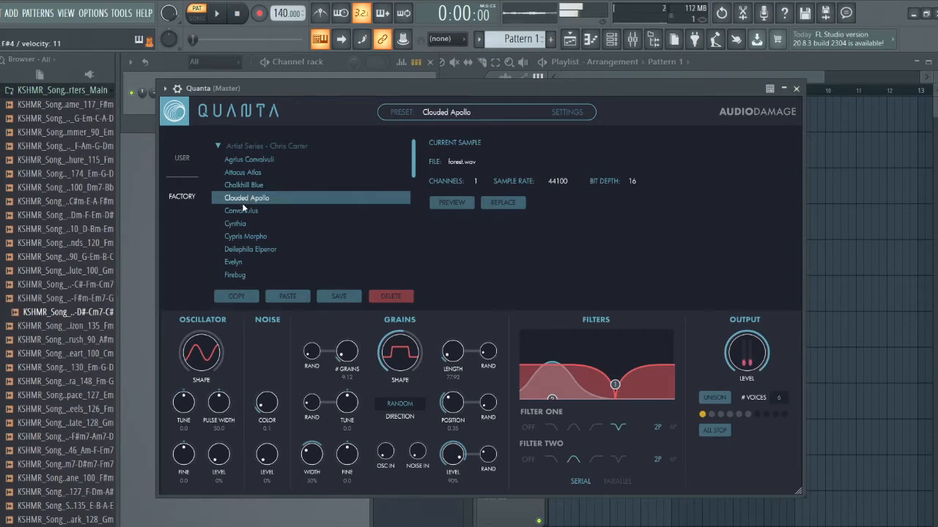
pyautogui.click(247, 209)
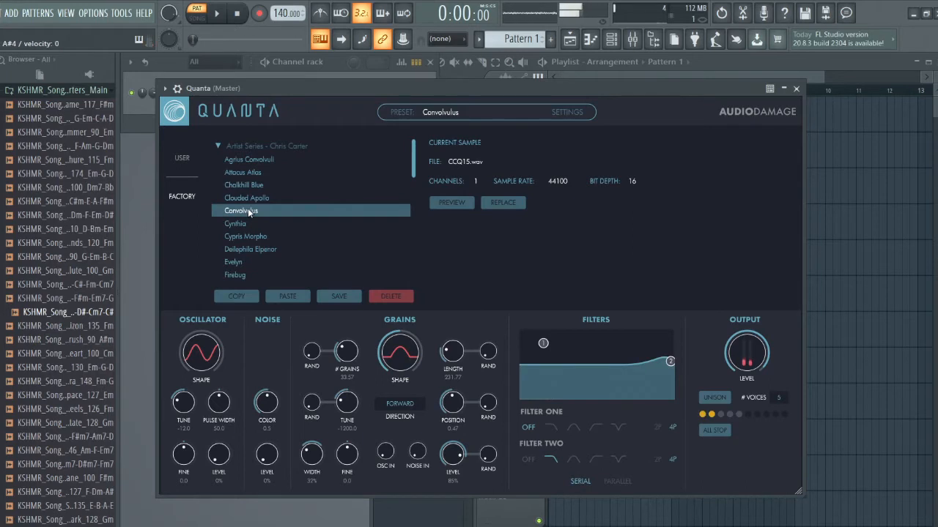
# Step: Audition the second artist series' presets 01 Hydro Quanta, 02 Harvester, 03 Next Door, 04 Kepler Transmission and 05 Creaky LPG
pyautogui.moveTo(412, 158); pyautogui.dragTo(412, 263)
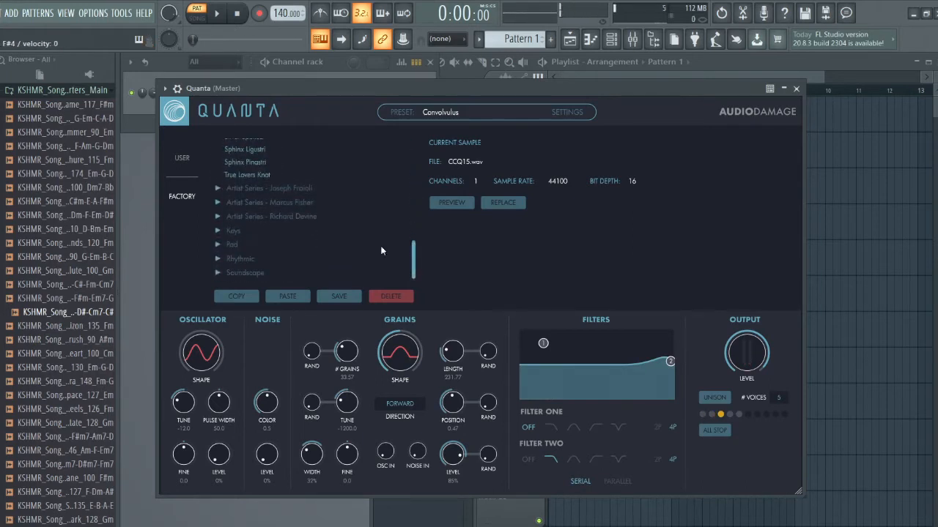
pyautogui.click(218, 189)
pyautogui.click(246, 204)
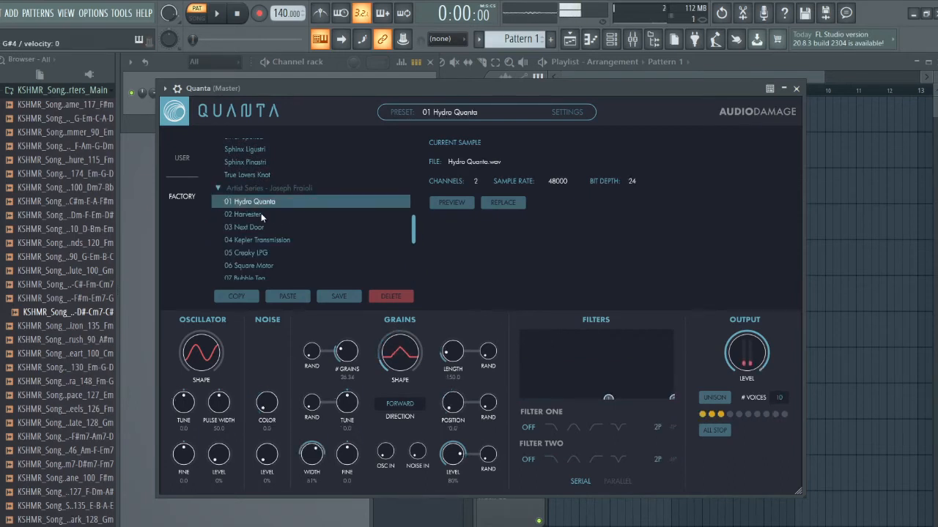
pyautogui.click(261, 214)
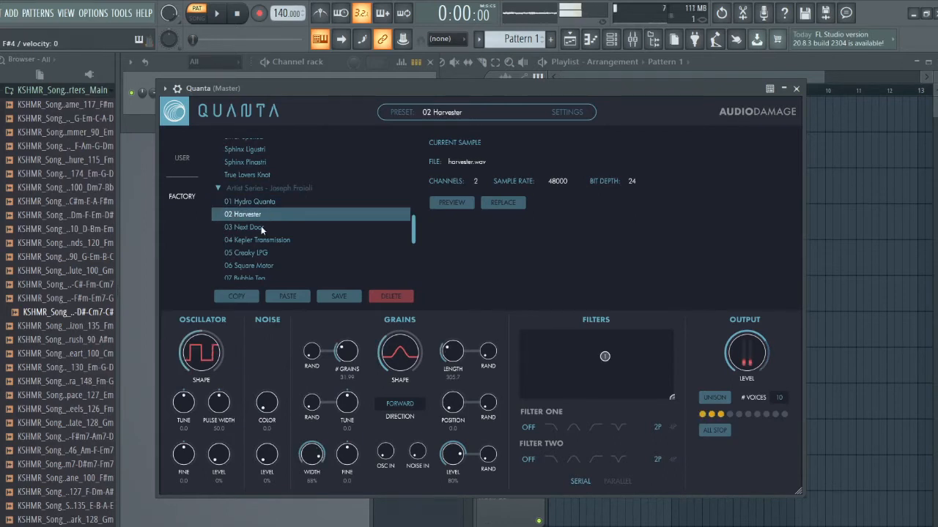
pyautogui.click(262, 229)
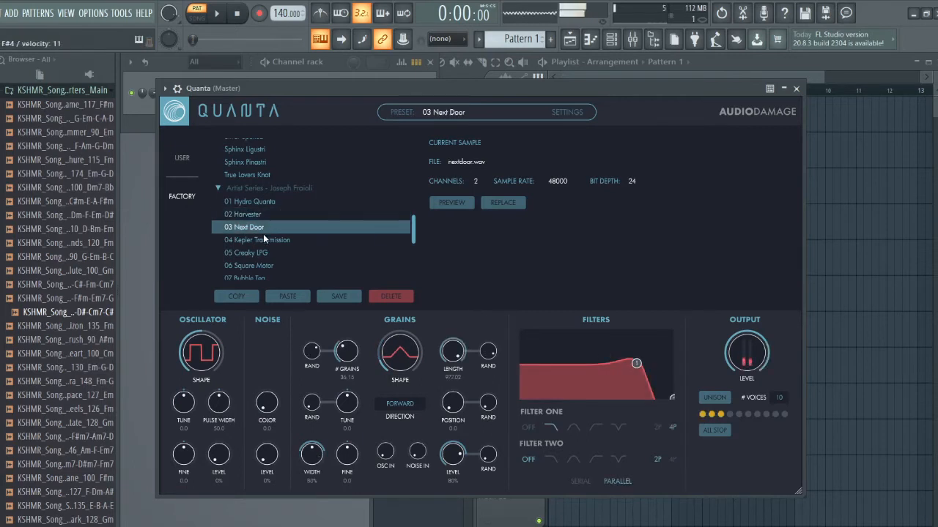
pyautogui.click(266, 240)
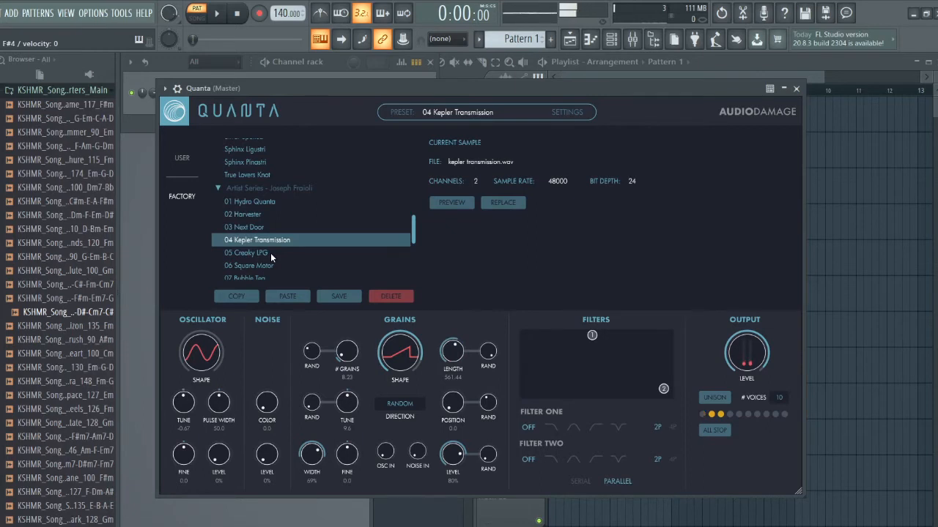
pyautogui.click(270, 253)
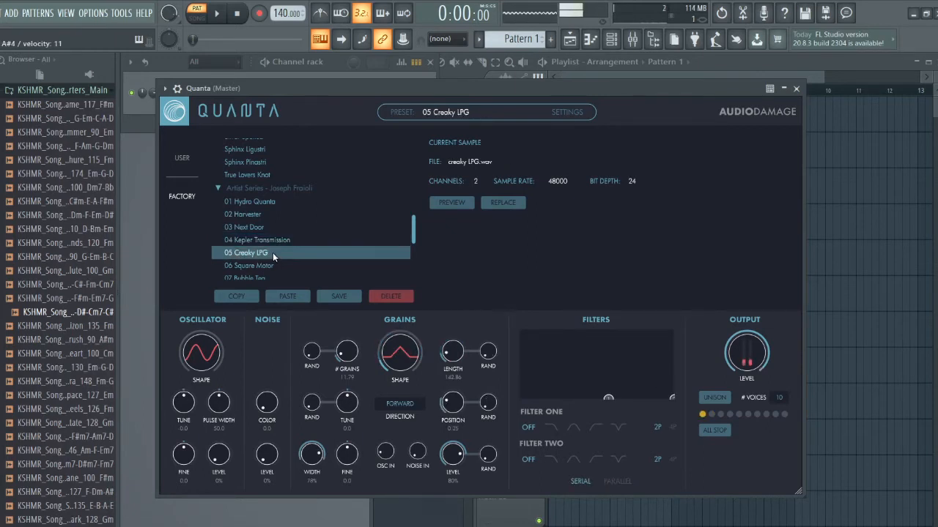
# Step: Audition the third artist series' presets MF_BlueGlockenspiel, MF_FeltParlour and MF_Fireworks
pyautogui.moveTo(415, 224); pyautogui.dragTo(416, 269)
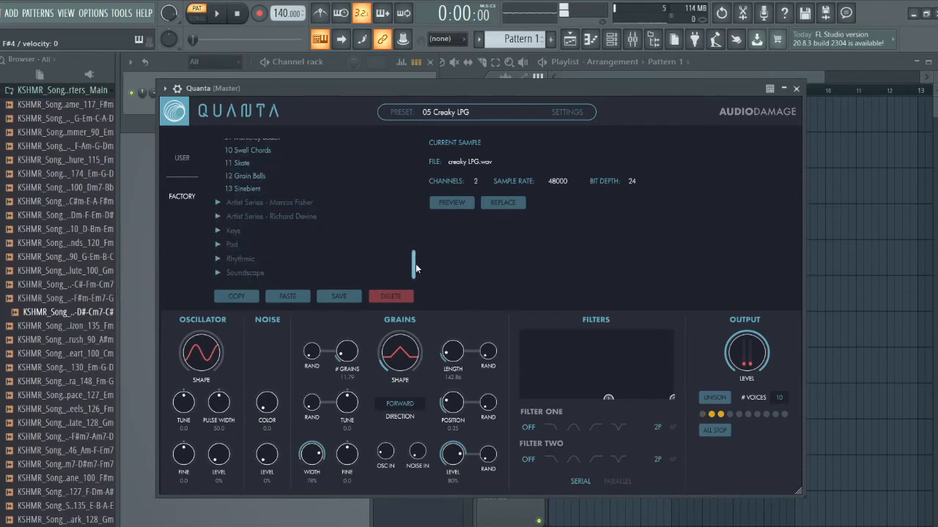
pyautogui.click(219, 204)
pyautogui.click(249, 215)
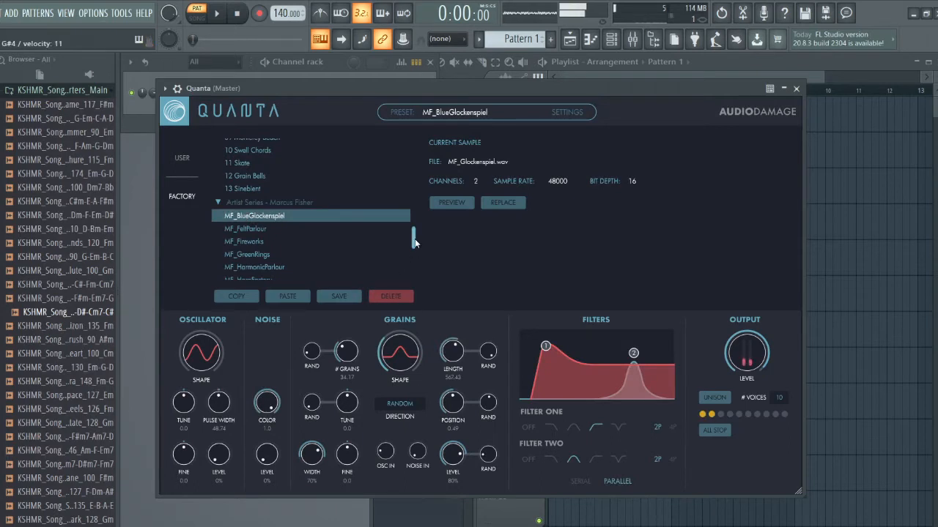
pyautogui.scroll(-3, 399, 236)
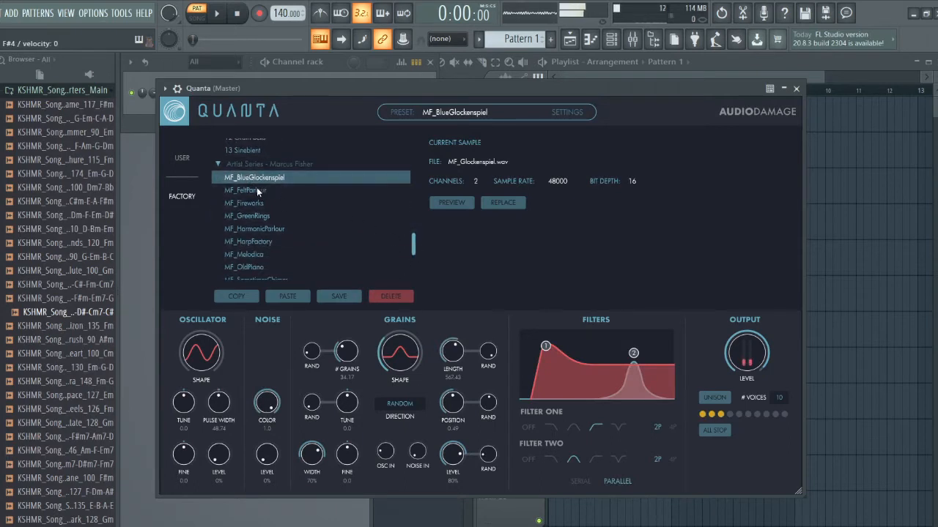
pyautogui.click(256, 189)
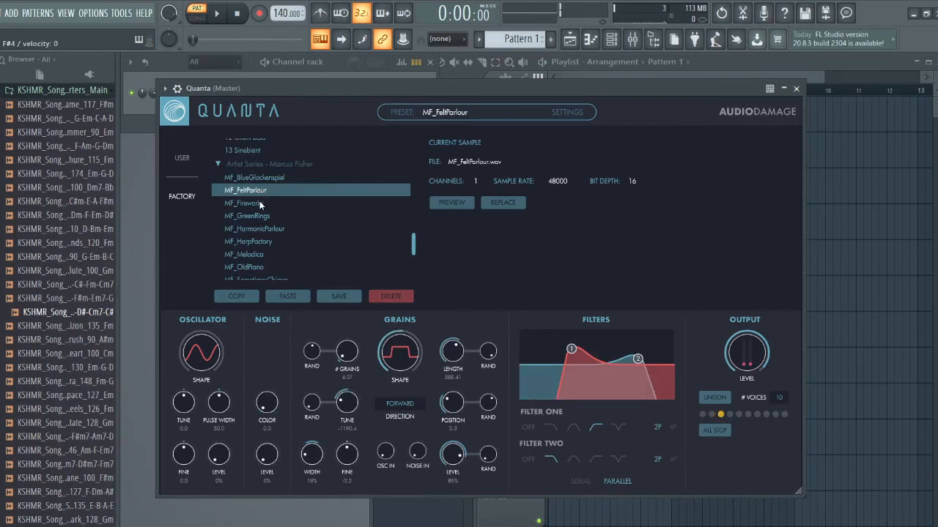
pyautogui.click(260, 203)
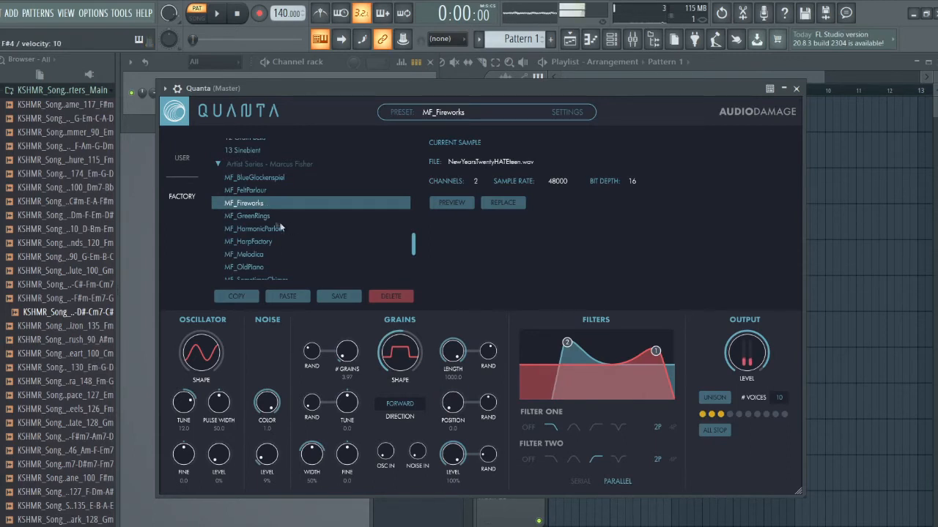
# Step: Audition the third artist series' presets MF_GreenRings and MF_HarmonicParlour
pyautogui.click(255, 216)
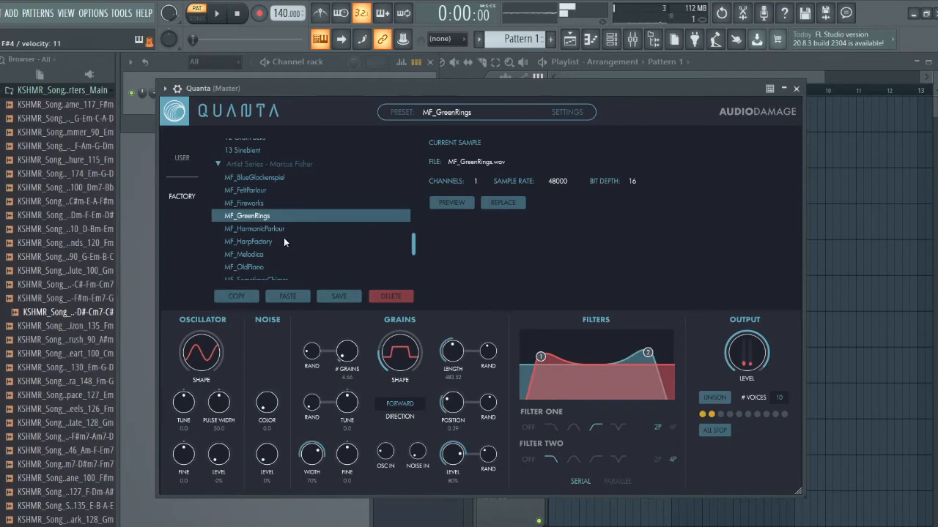
pyautogui.click(268, 230)
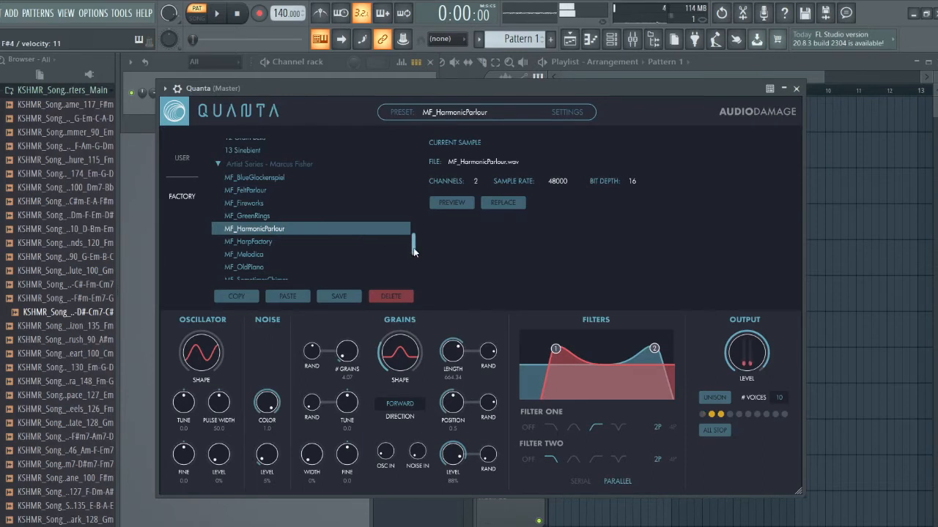
# Step: Audition the fourth artist series' presets Alien Tones, Atonal Bells, BattleStar, BellFields and CalixBlues
pyautogui.moveTo(414, 251); pyautogui.dragTo(413, 273)
pyautogui.click(216, 217)
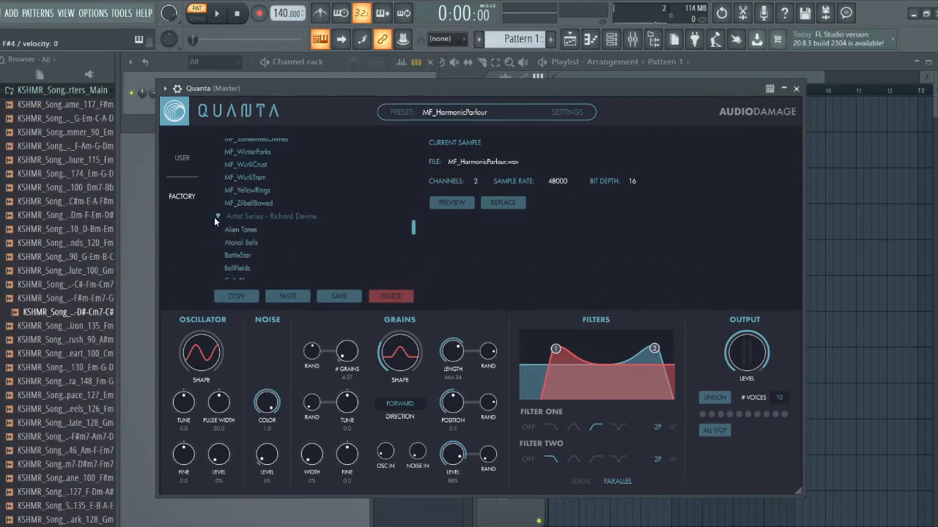
pyautogui.click(249, 232)
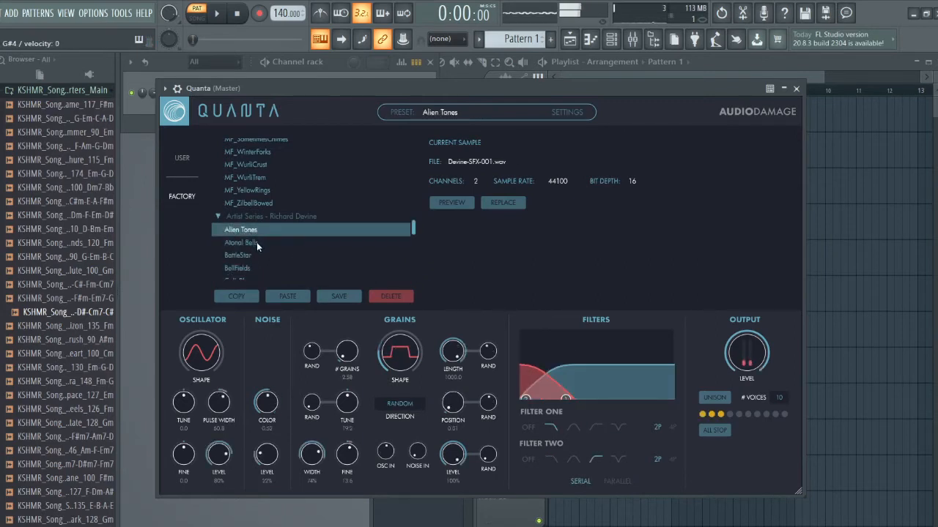
pyautogui.click(257, 242)
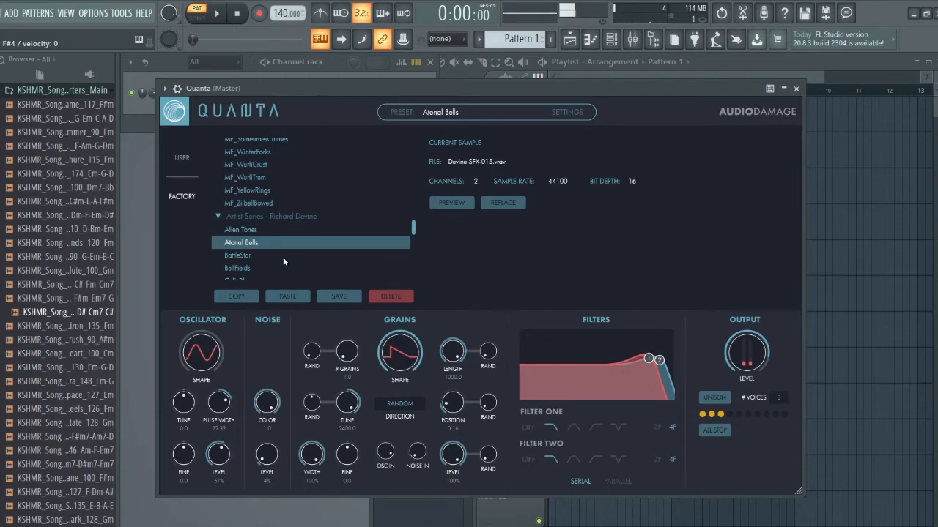
pyautogui.click(284, 258)
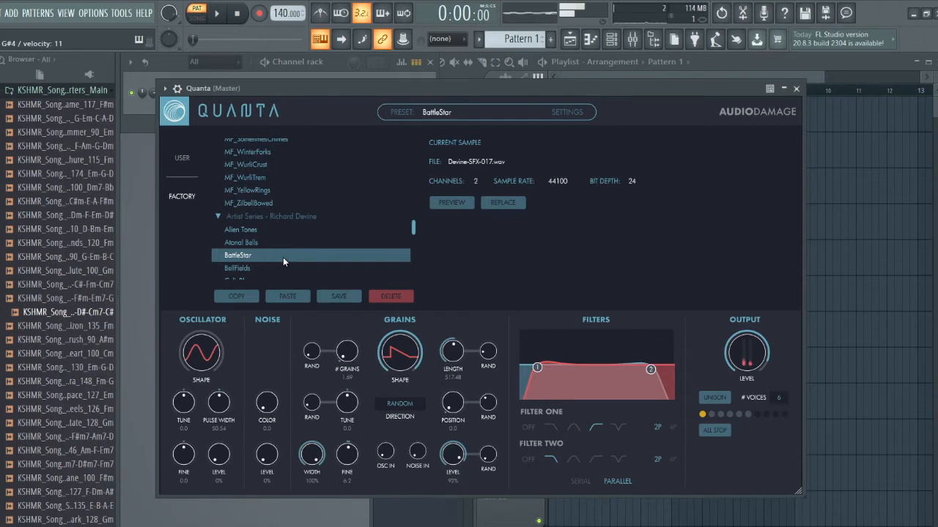
pyautogui.scroll(-3, 413, 230)
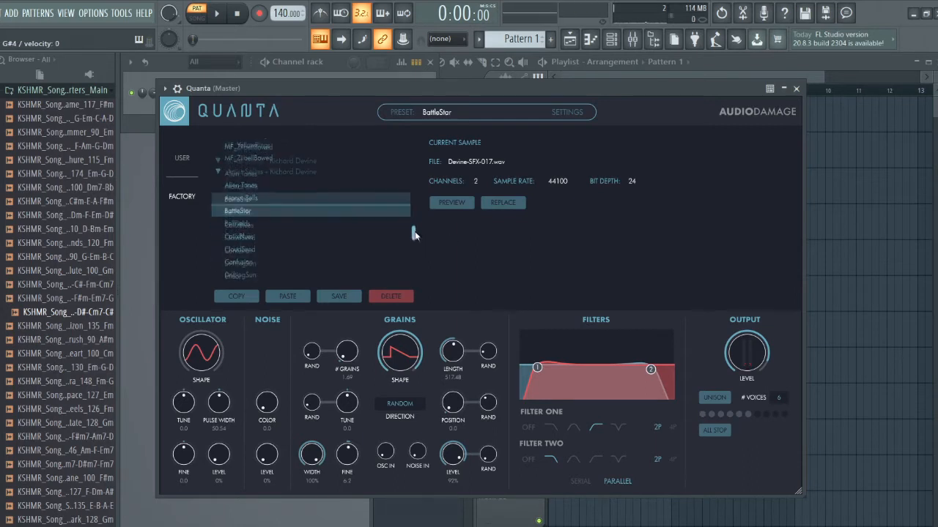
pyautogui.click(317, 216)
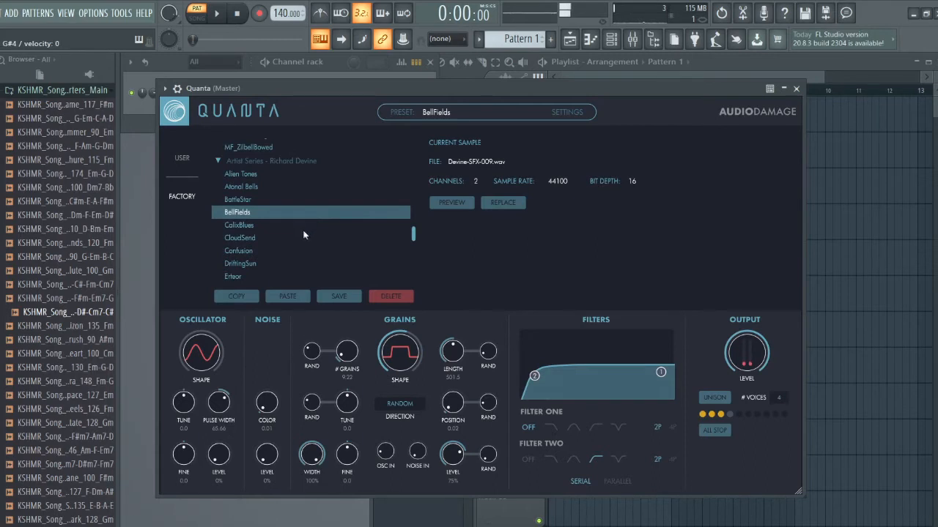
pyautogui.click(298, 229)
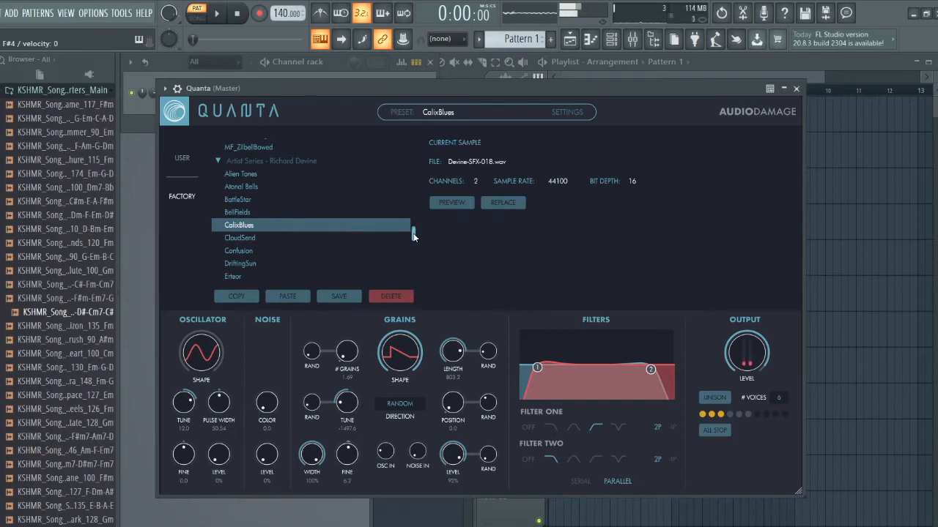
# Step: Audition the Keys category's factory presets AnaClava, EchoPluck, Elle Eff Oh, Ghosts and Grainy Housechord
pyautogui.moveTo(414, 233); pyautogui.dragTo(421, 274)
pyautogui.click(220, 230)
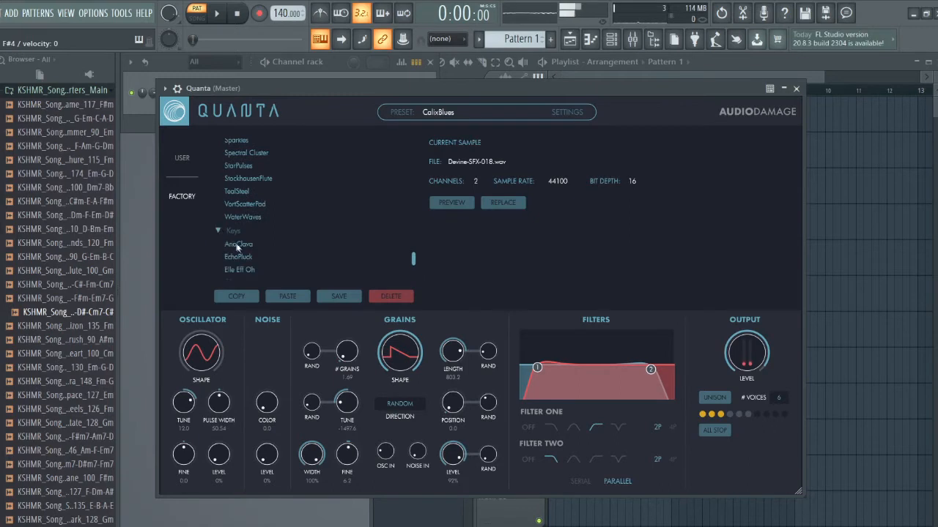
pyautogui.click(236, 243)
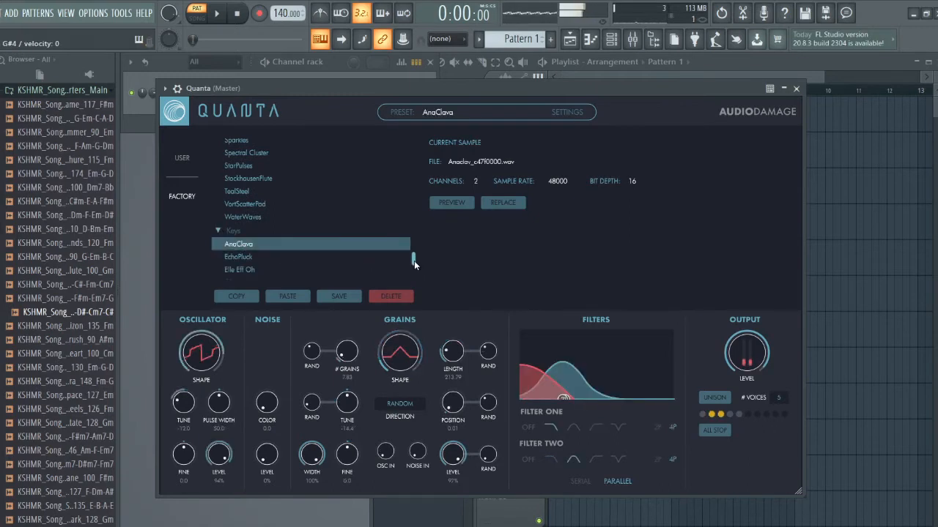
pyautogui.moveTo(413, 260); pyautogui.dragTo(412, 272)
pyautogui.click(237, 179)
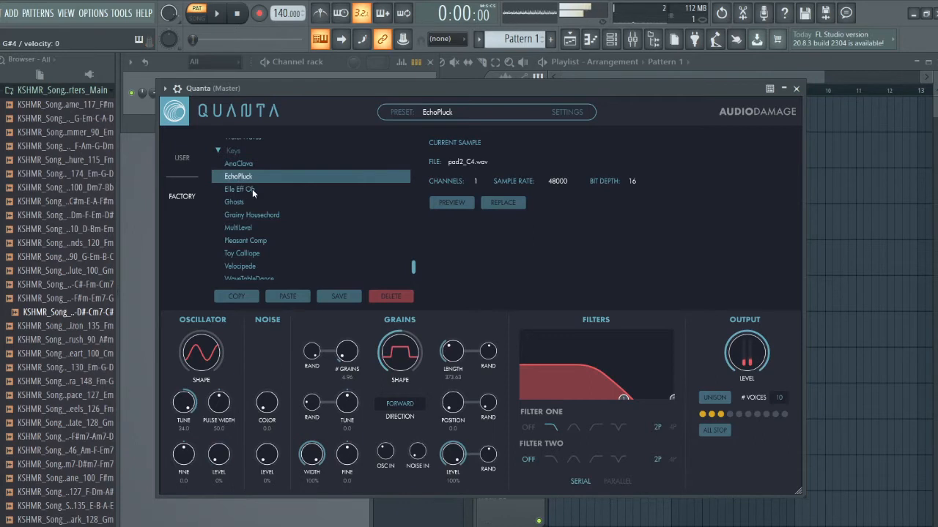
pyautogui.click(252, 189)
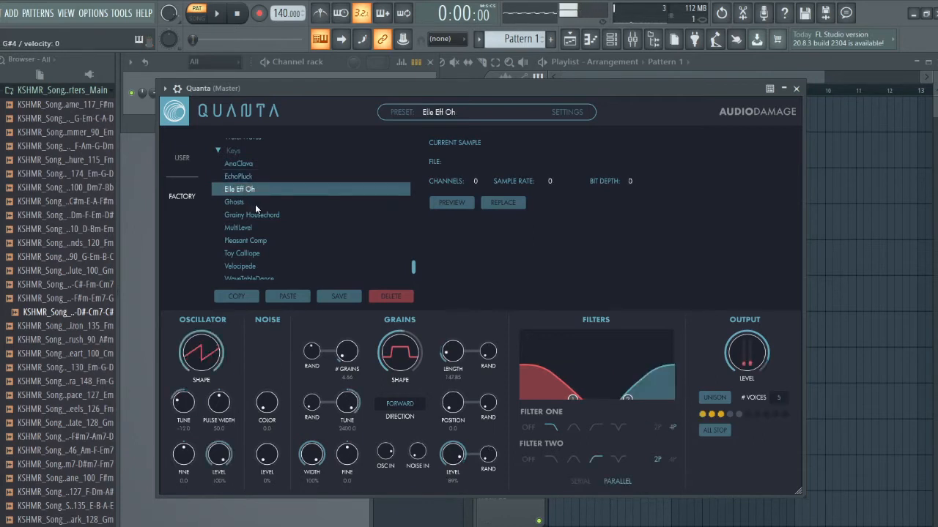
pyautogui.click(255, 204)
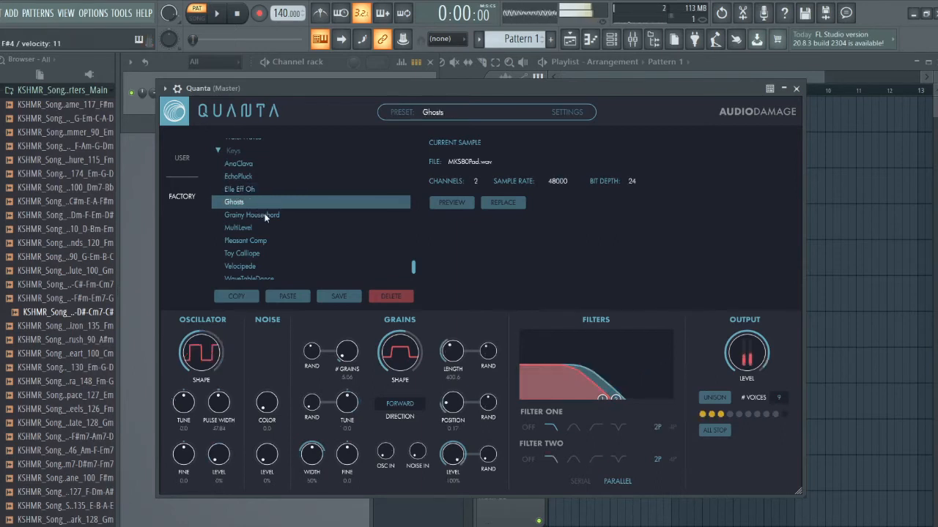
pyautogui.click(265, 218)
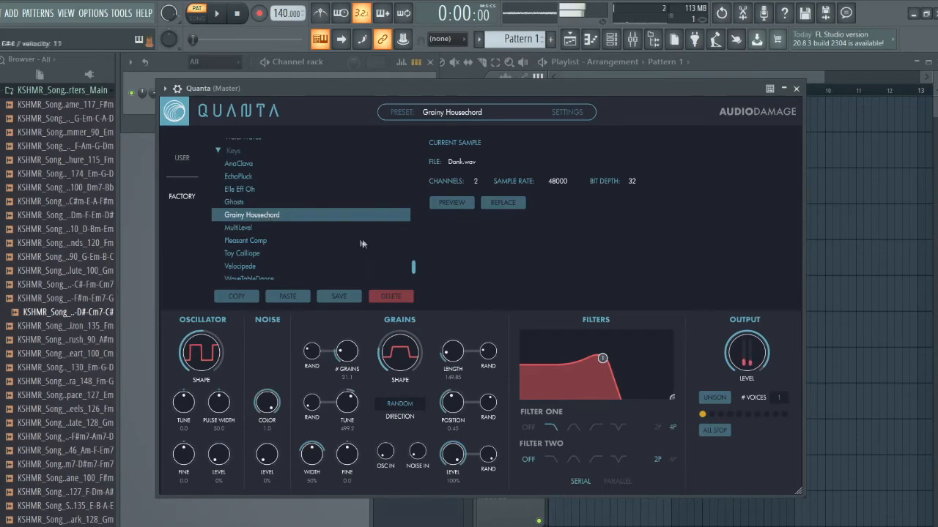
# Step: Audition the Pad category's factory presets Bandpass Sweep, BigSynthStrings, CaptiveChords, ComplicatedPad and HollowHighpass
pyautogui.scroll(-2, 400, 265)
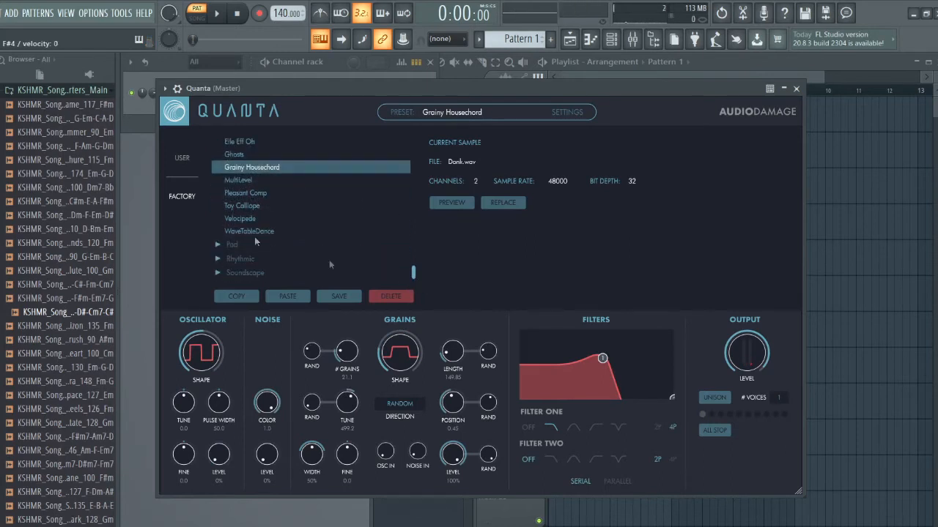
pyautogui.click(268, 257)
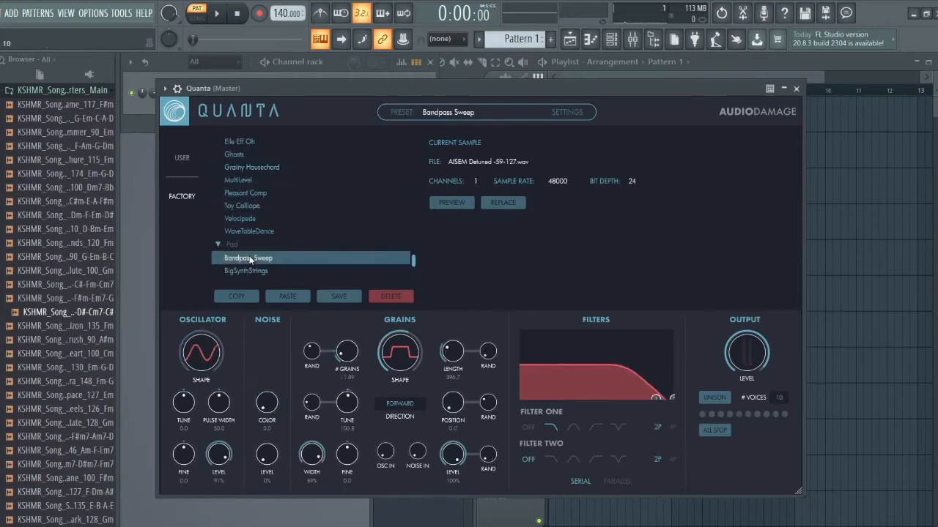
pyautogui.click(300, 269)
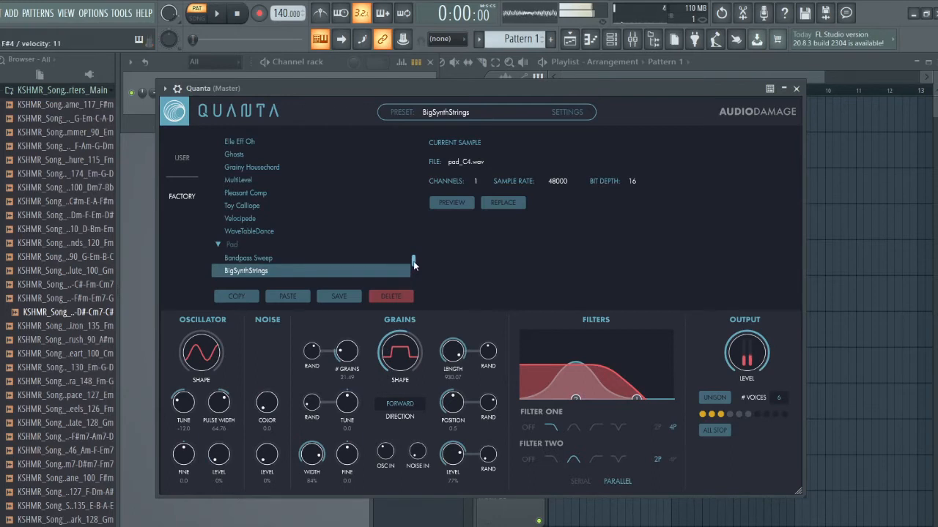
pyautogui.scroll(-3, 414, 265)
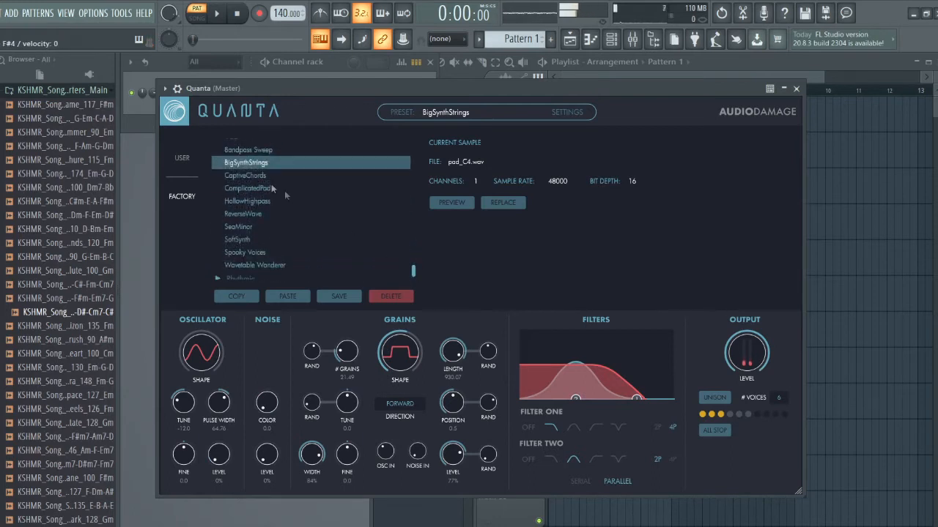
pyautogui.click(251, 175)
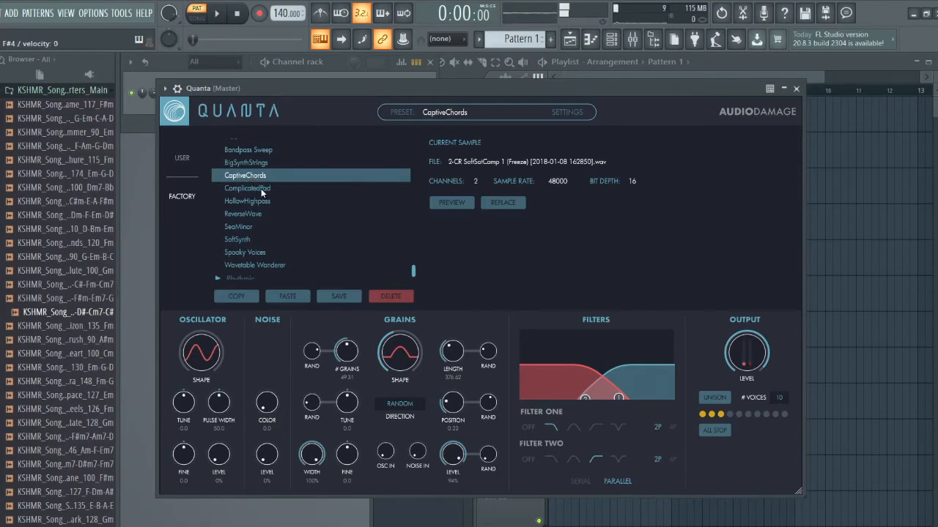
pyautogui.click(261, 188)
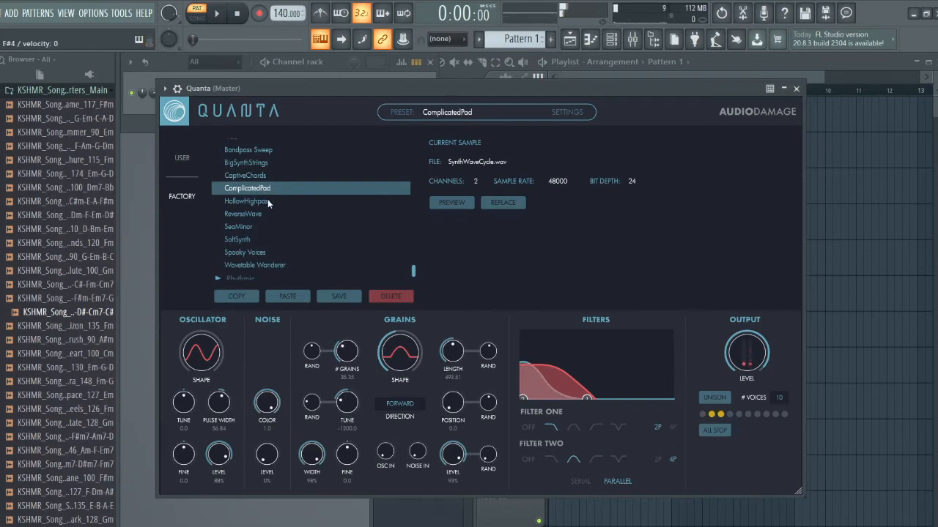
pyautogui.click(268, 201)
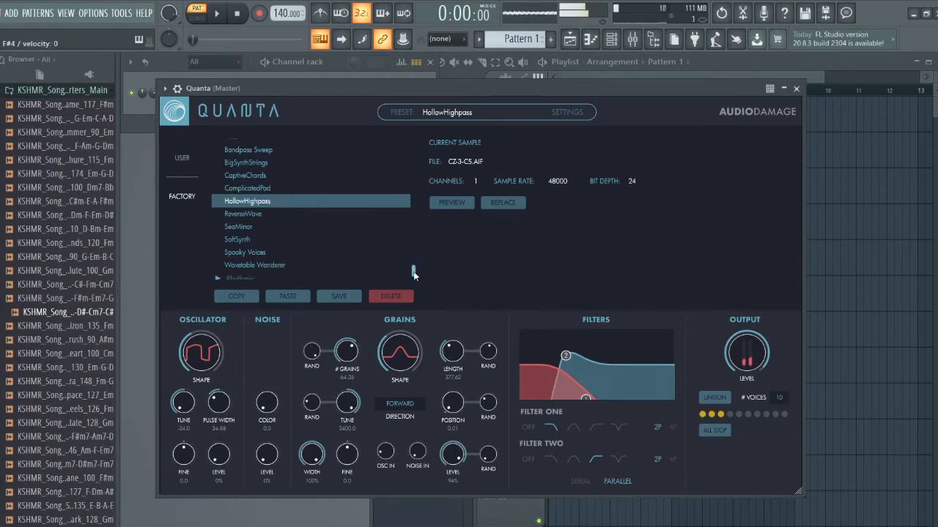
# Step: Audition the Rhythmic category's factory presets Abstract Data, ConfieldPressure, Dumblebee, Grain Train and Pianetto
pyautogui.scroll(-1, 414, 271)
pyautogui.click(217, 258)
pyautogui.click(245, 273)
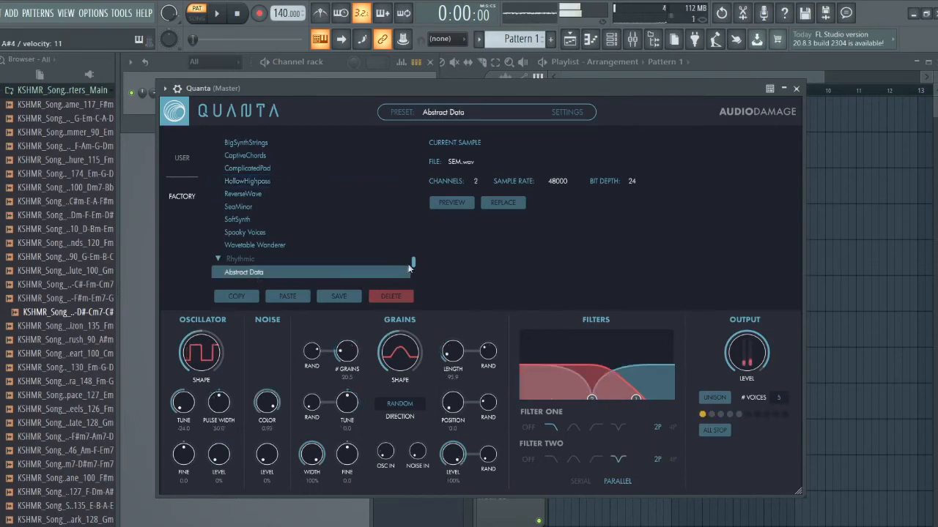
pyautogui.scroll(-5, 414, 265)
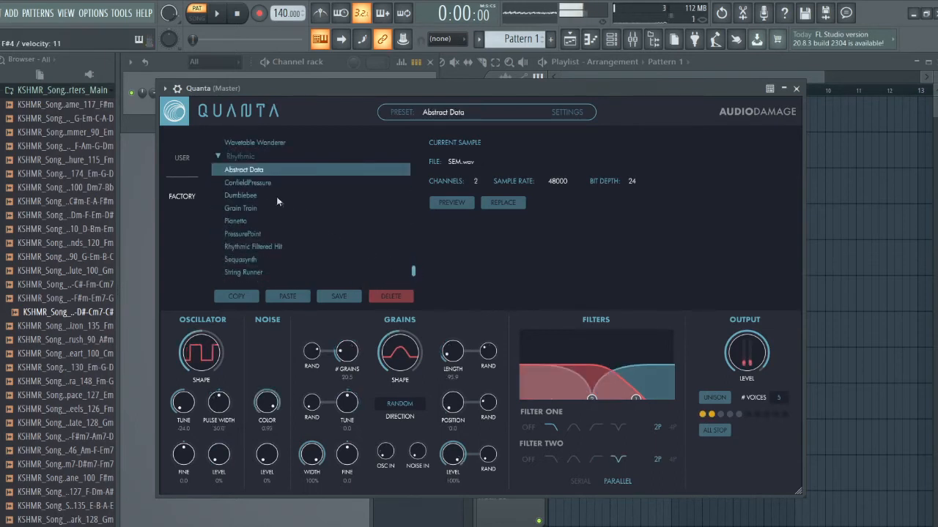
pyautogui.click(252, 182)
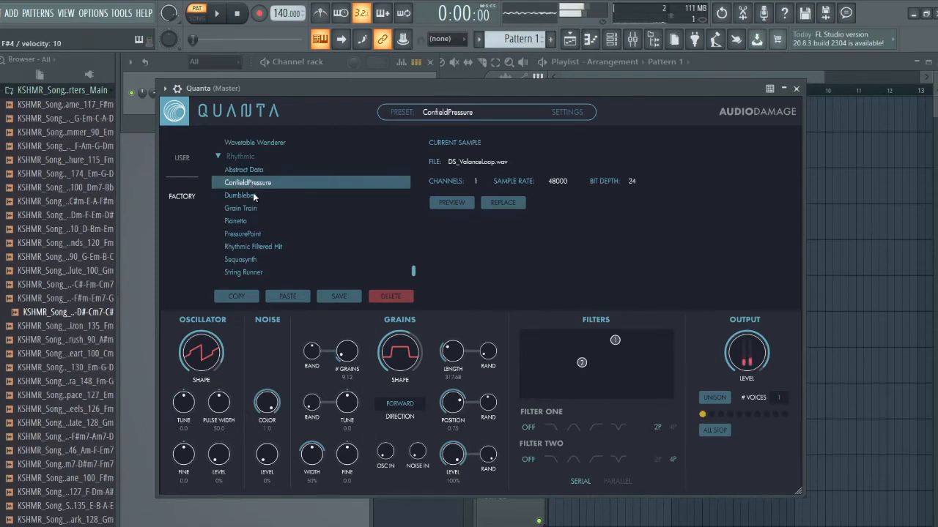
pyautogui.click(254, 195)
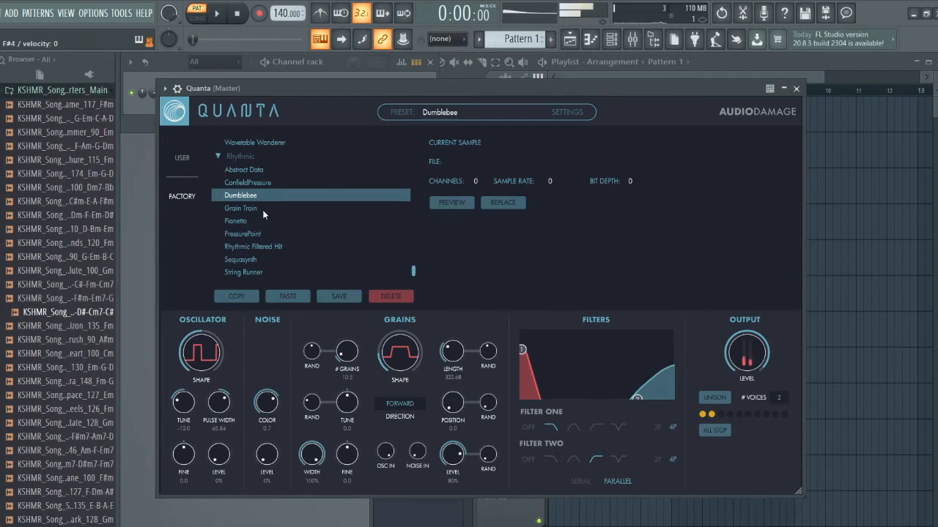
pyautogui.click(253, 210)
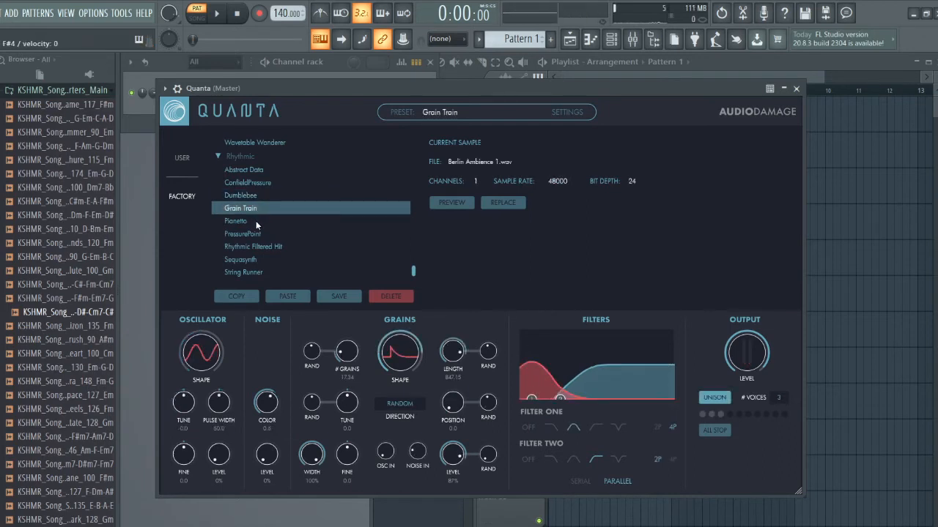
pyautogui.click(256, 220)
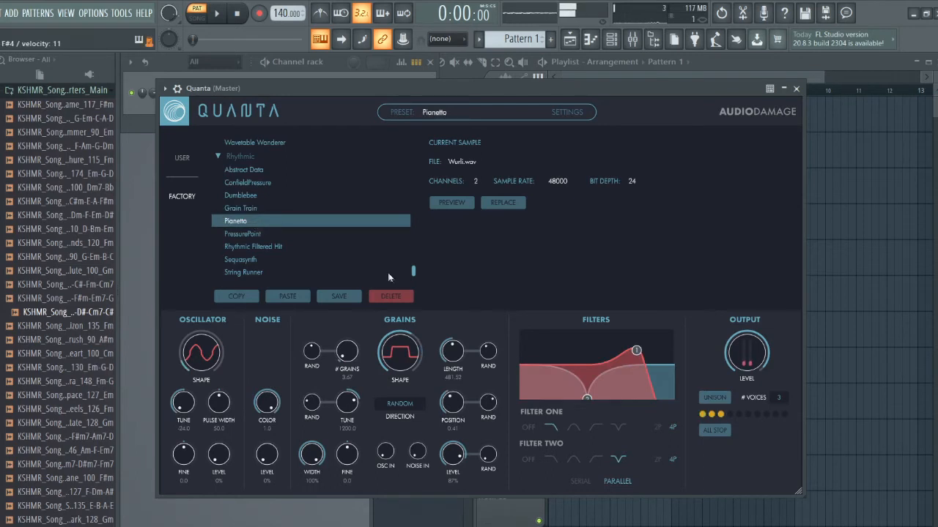
# Step: Audition the Soundscape category's factory presets Alien Insects, Birdsong, Dark Pulse, Digital Rain and Jazz Guitarscape
pyautogui.scroll(-1, 411, 275)
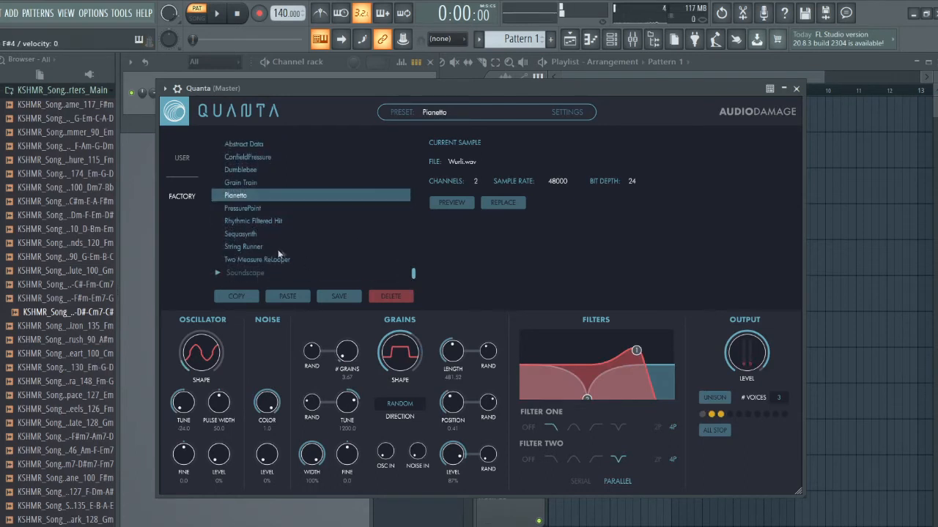
pyautogui.click(219, 272)
pyautogui.scroll(-3, 414, 267)
pyautogui.click(231, 192)
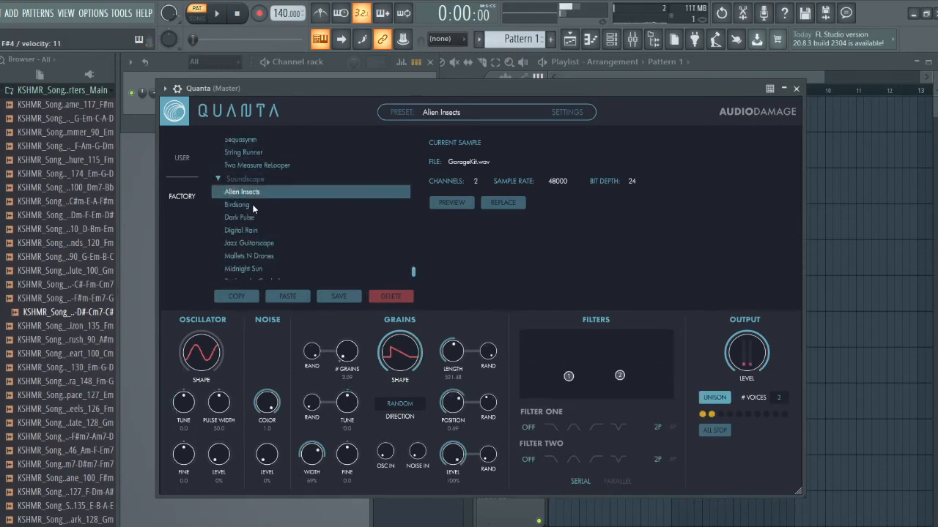
pyautogui.click(253, 208)
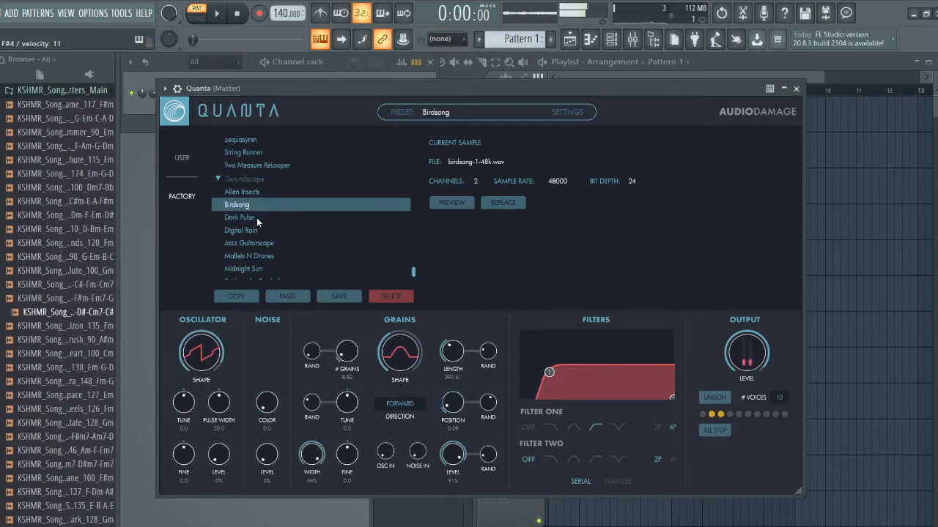
pyautogui.click(257, 218)
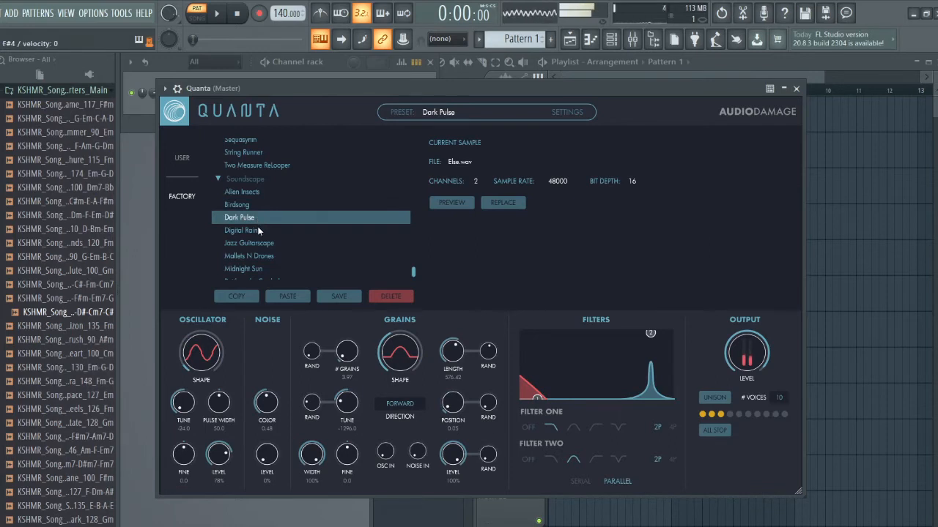
pyautogui.click(258, 231)
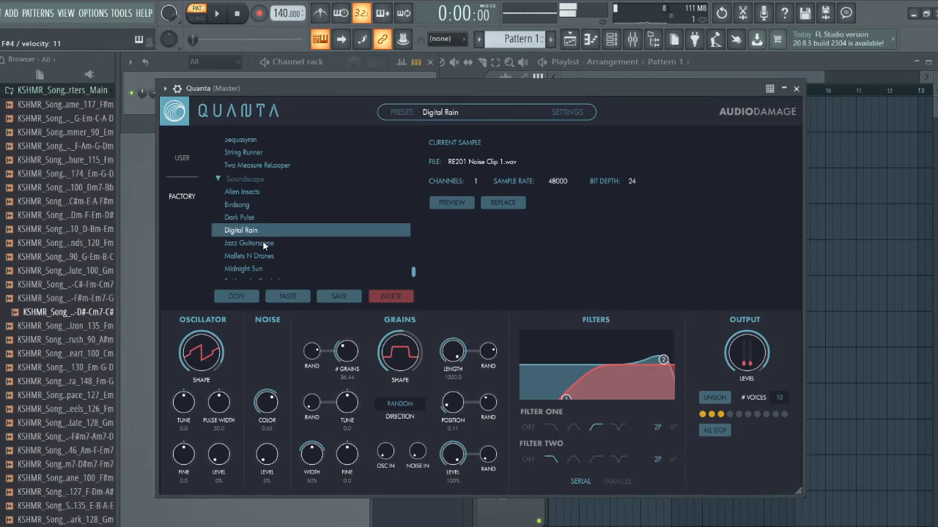
pyautogui.click(262, 243)
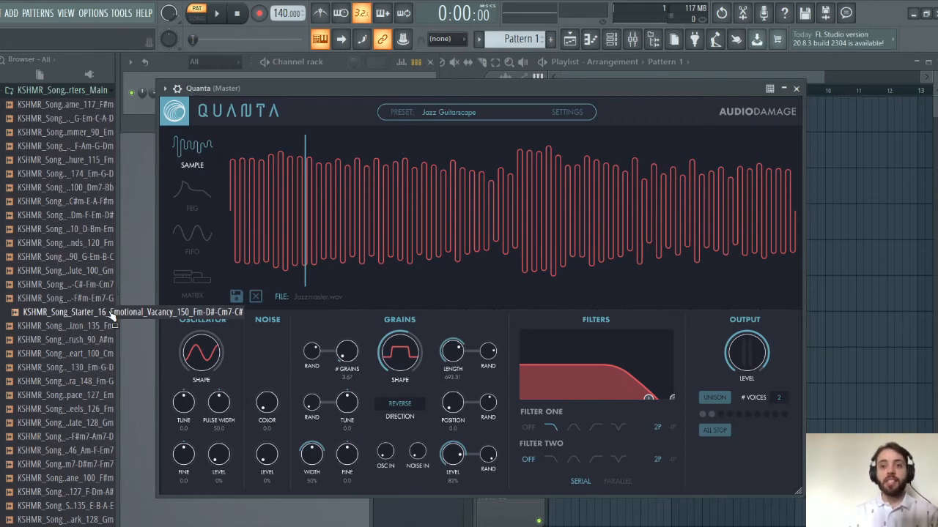
# Step: Load the browser sample KSHMR_Song_Starter_16_Emotional_Vacancy_150_Fm-D#-Cm7-C# into the synth's sample display
pyautogui.moveTo(110, 312); pyautogui.dragTo(348, 251)
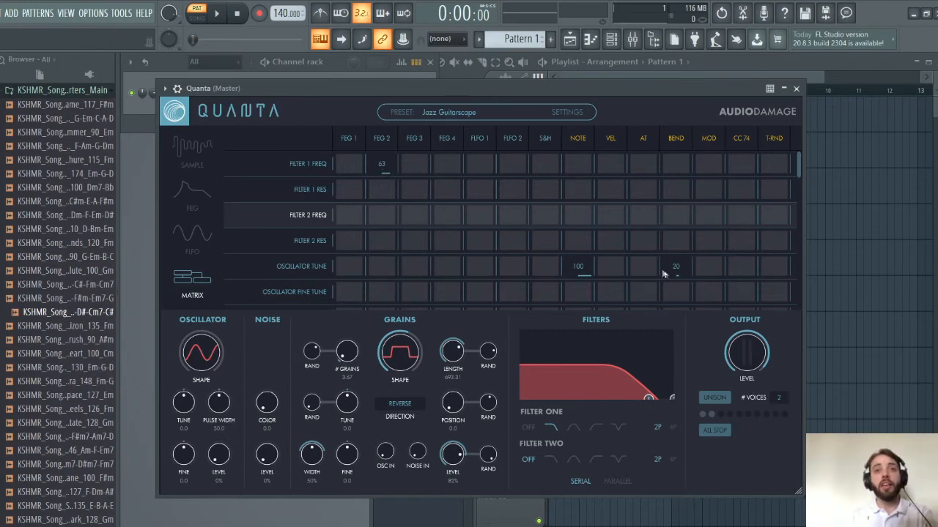
# Step: Return to the sample display, set the grain shape to SineSquared, adjust the length randomness and set the grain position to 0.4
pyautogui.scroll(-5, 488, 182)
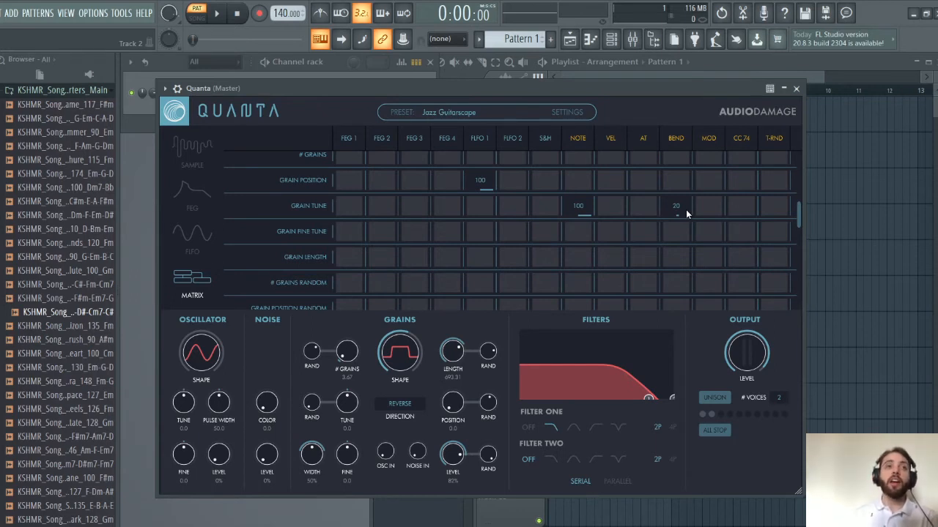
pyautogui.click(204, 150)
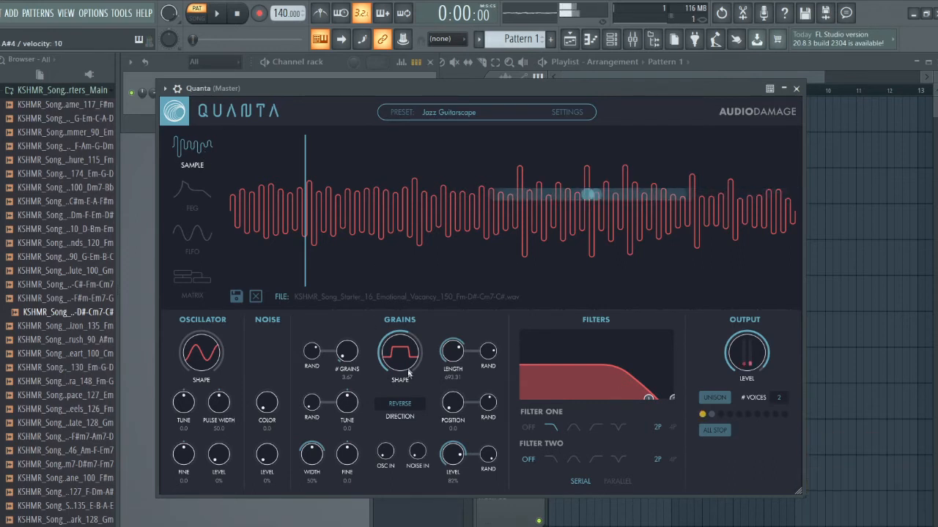
pyautogui.moveTo(404, 367); pyautogui.dragTo(403, 407)
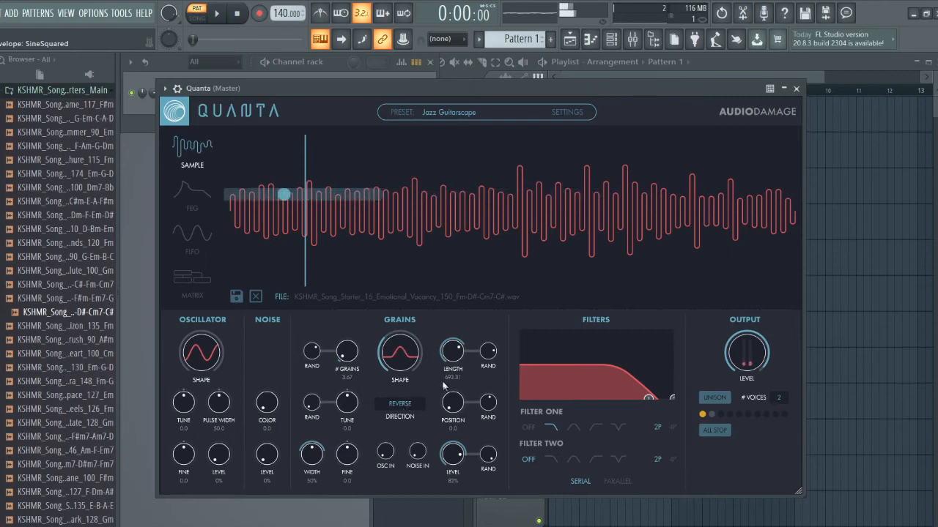
pyautogui.moveTo(487, 352)
pyautogui.mouseDown()
pyautogui.moveTo(489, 334)
pyautogui.moveTo(486, 368)
pyautogui.mouseUp()
pyautogui.moveTo(451, 407); pyautogui.dragTo(458, 350)
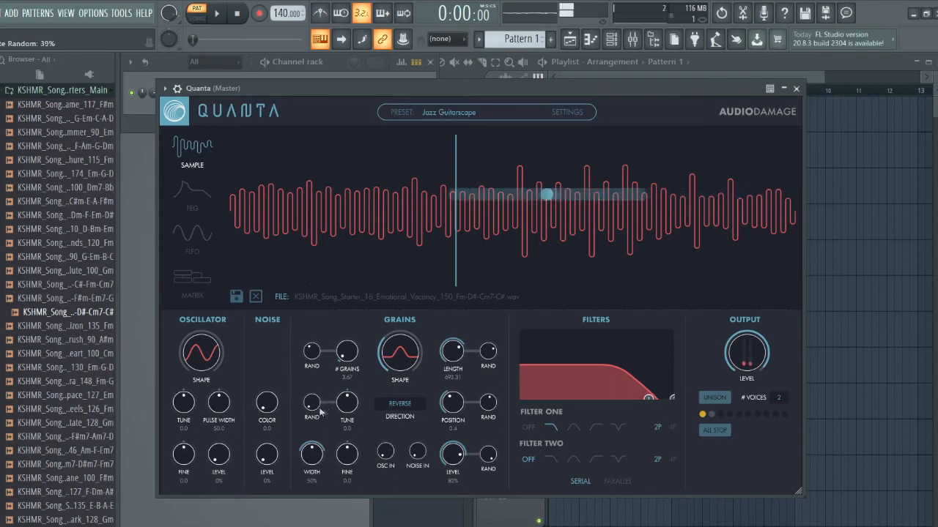
# Step: View the grain direction options, set the grain tune to -19.0, and sweep the oscillator shape up to 0.8 and back down
pyautogui.click(395, 412)
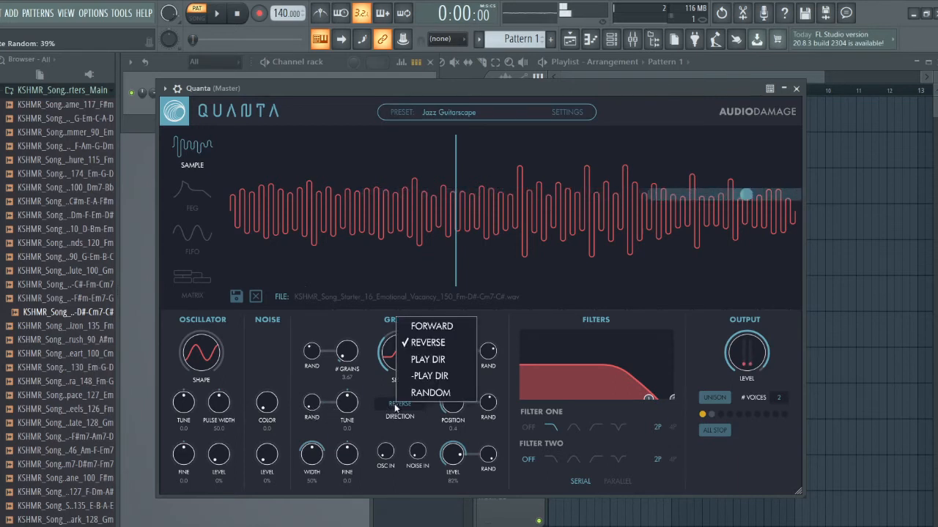
pyautogui.moveTo(351, 409); pyautogui.dragTo(309, 401)
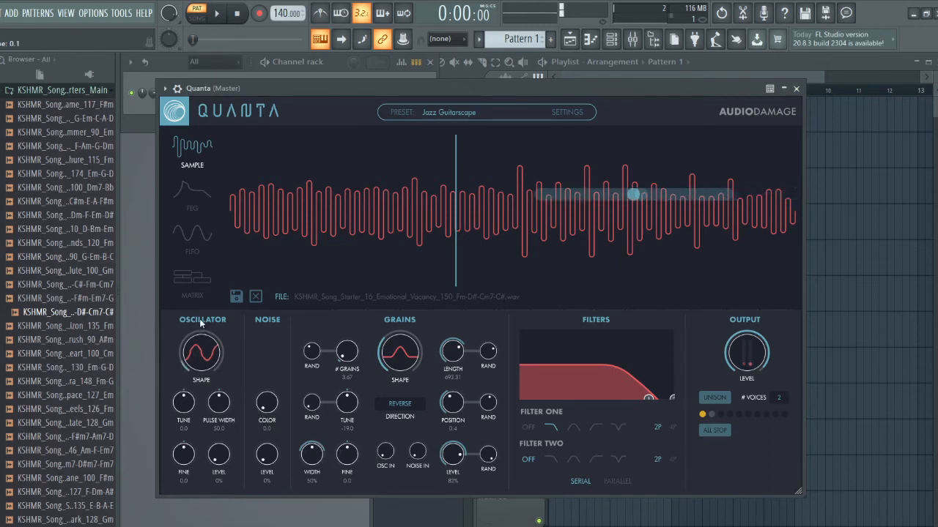
pyautogui.moveTo(199, 319); pyautogui.dragTo(209, 226)
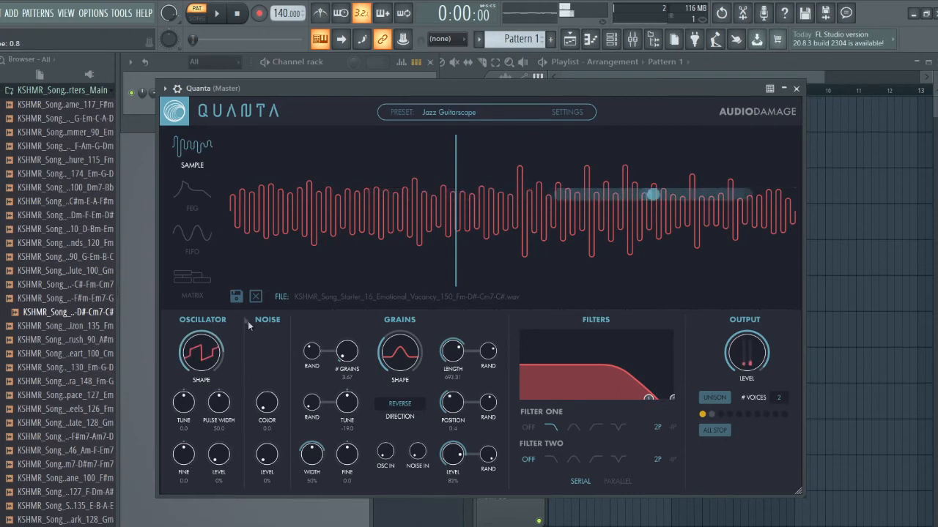
pyautogui.moveTo(218, 349); pyautogui.dragTo(248, 512)
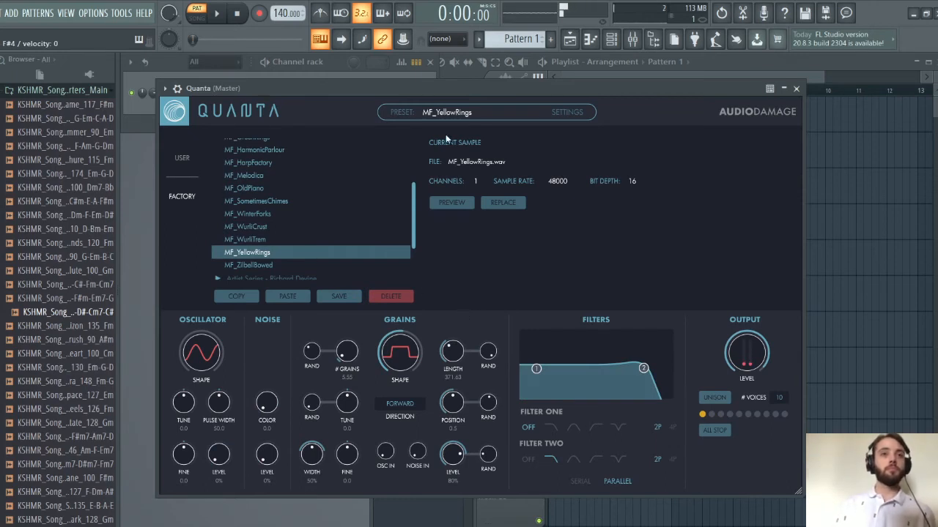
# Step: In the modulation matrix of the MF_YellowRings preset, set the FLFO 1 amount for # Grains to 1
pyautogui.click(227, 109)
pyautogui.click(344, 205)
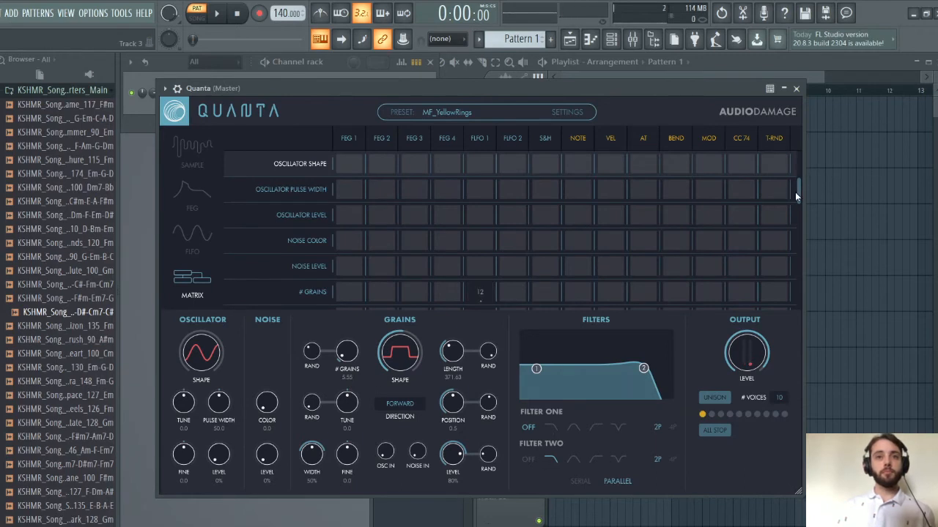
pyautogui.moveTo(510, 297); pyautogui.dragTo(488, 296)
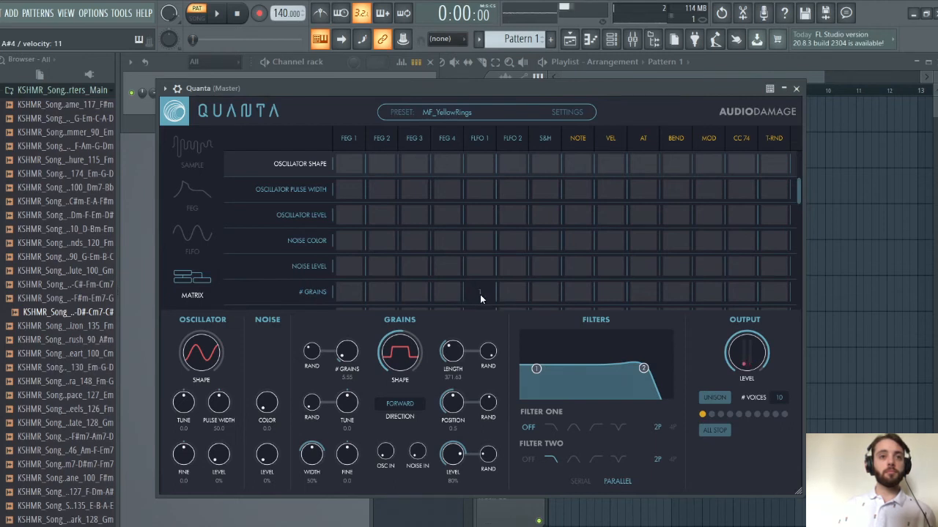
# Step: Set the FLFO 1 amount for Filter 2 Freq to -23 and the FLFO 2 amount for Filter 2 Res to 20
pyautogui.moveTo(797, 187); pyautogui.dragTo(799, 156)
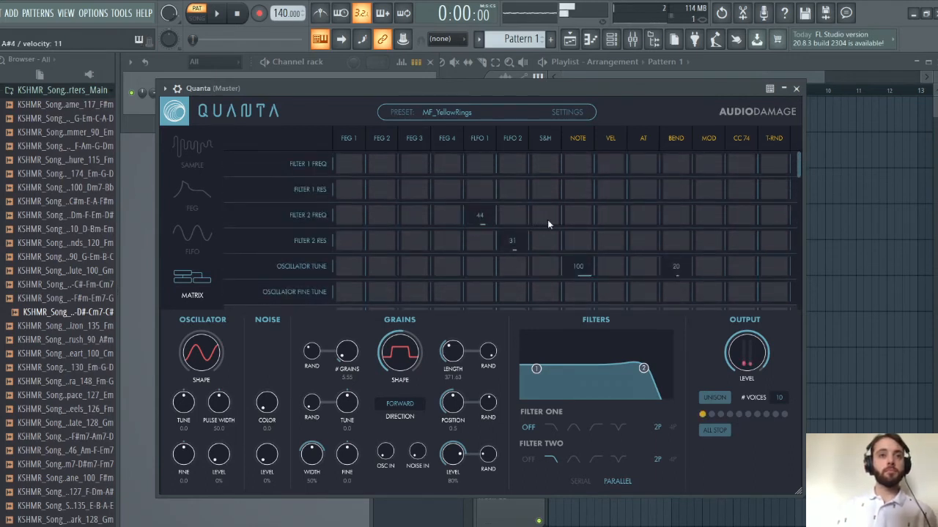
pyautogui.moveTo(557, 220); pyautogui.dragTo(493, 223)
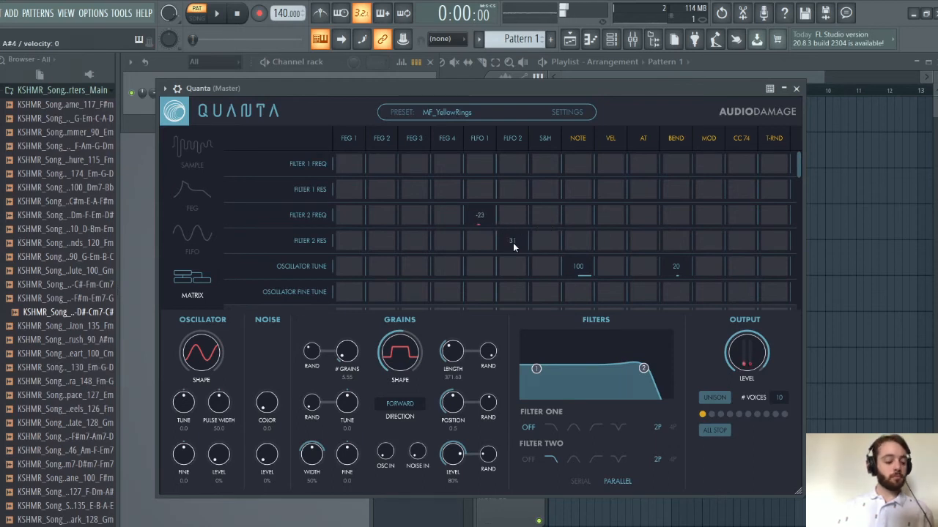
pyautogui.moveTo(516, 242); pyautogui.dragTo(520, 243)
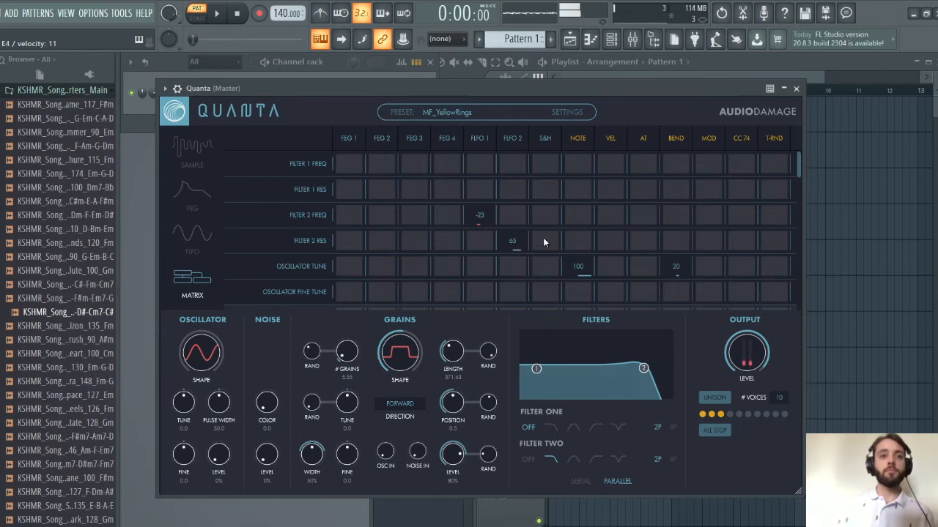
pyautogui.moveTo(545, 238); pyautogui.dragTo(514, 238)
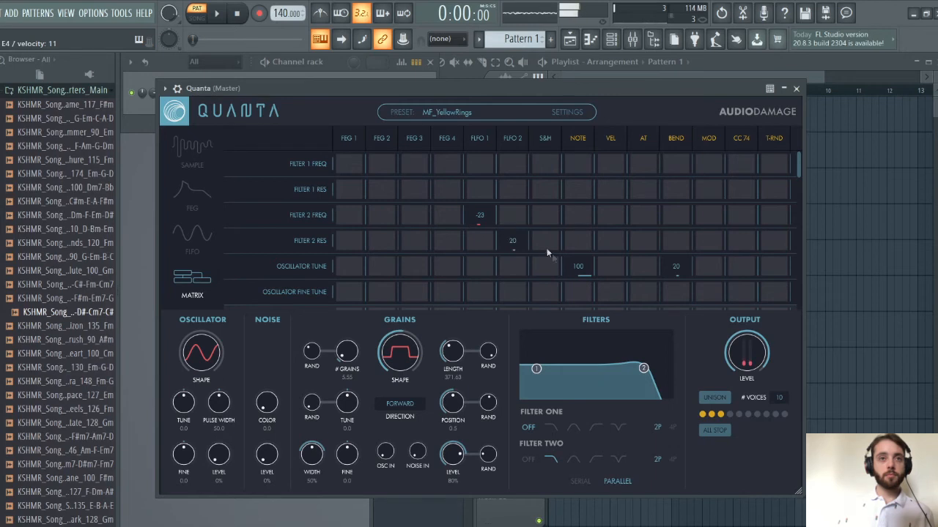
# Step: Set the Oscillator Tune modulation amounts to 55 for Note and 32 for Bend
pyautogui.moveTo(569, 266); pyautogui.dragTo(562, 269)
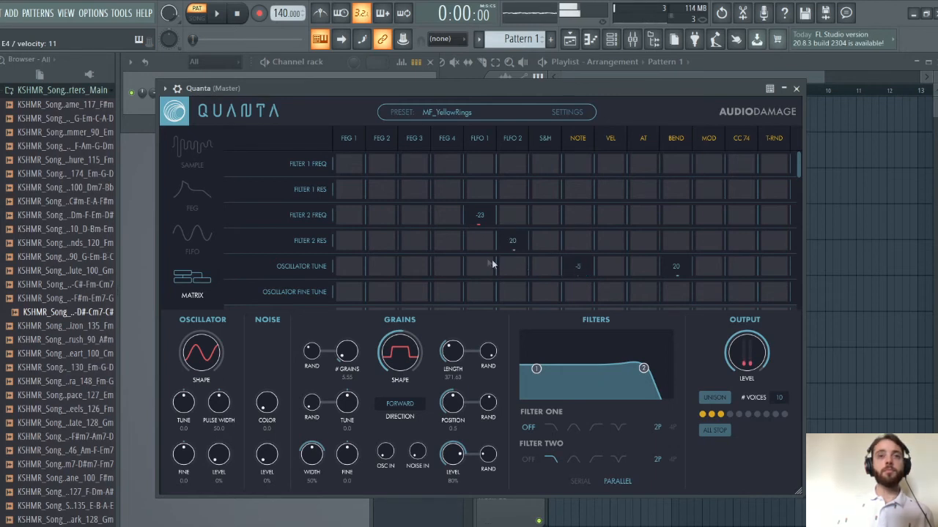
pyautogui.moveTo(503, 259); pyautogui.dragTo(540, 264)
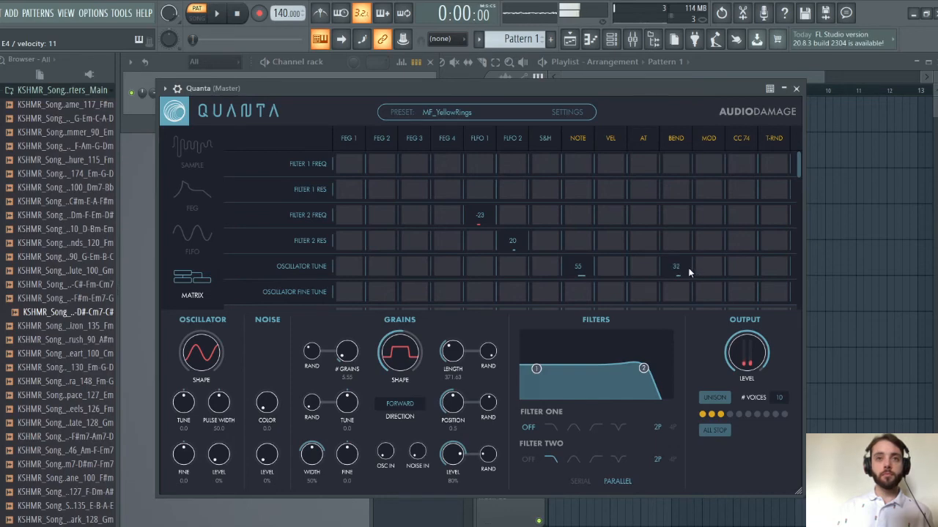
pyautogui.moveTo(797, 170); pyautogui.dragTo(800, 181)
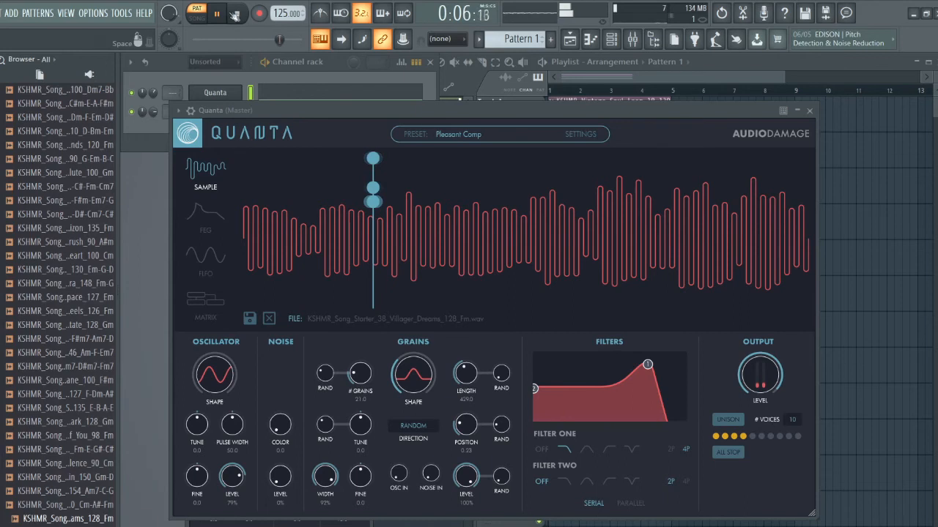
# Step: Stop the pattern playback
pyautogui.click(239, 15)
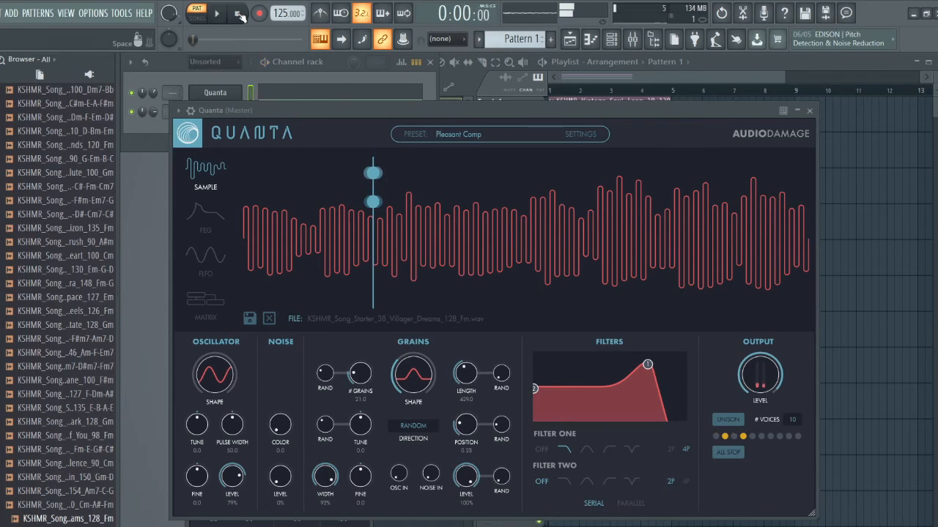